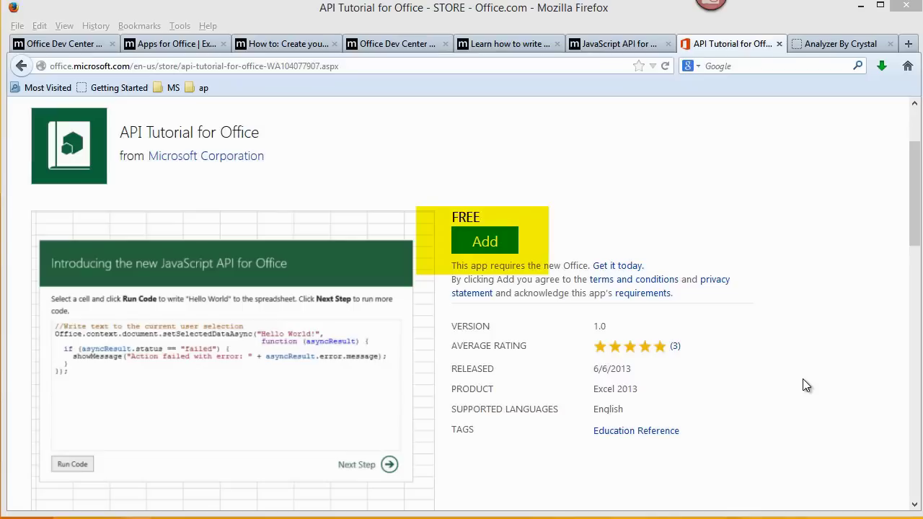
Add the free API Tutorial for Office app from its Office Store page and confirm the order
{"action": "left_click", "coordinate": [486, 244]}
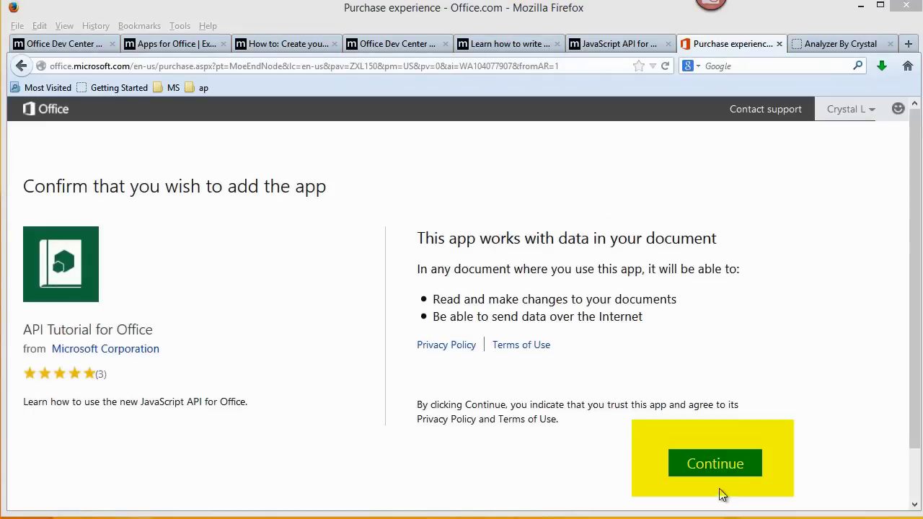
{"action": "left_click", "coordinate": [725, 463]}
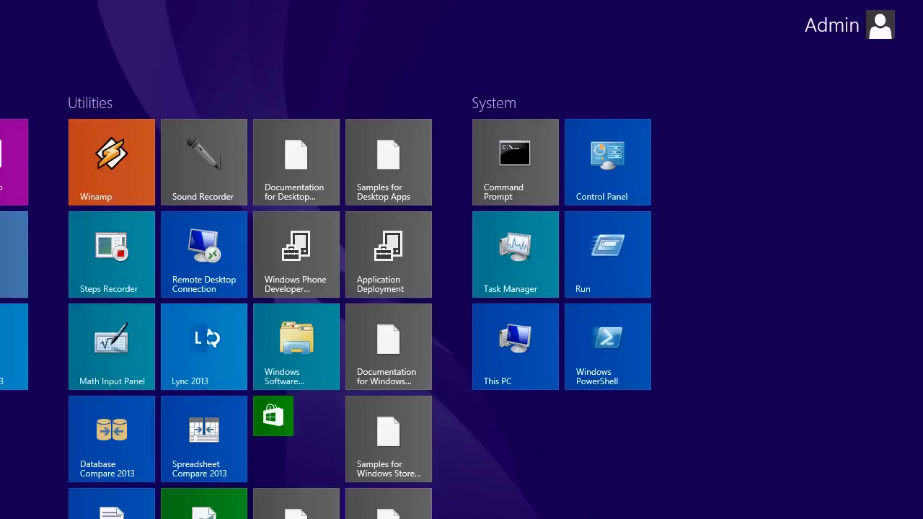
Search for 'excel' from the Search charm and launch Excel 2013
{"action": "key", "text": "super+q"}
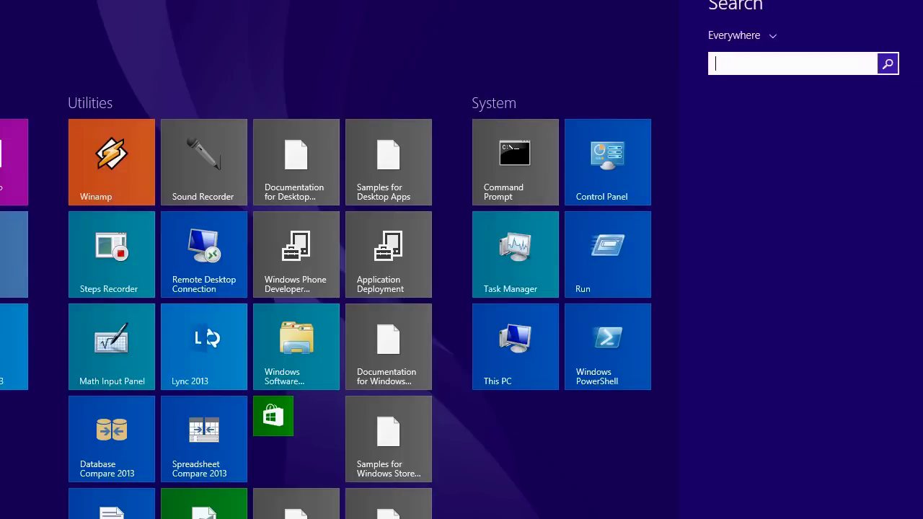
{"action": "type", "text": "excel 2013"}
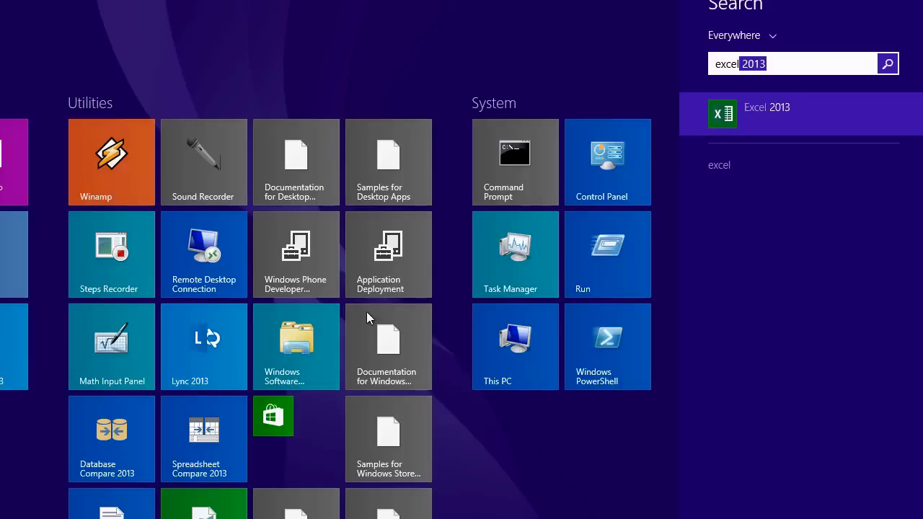
{"action": "left_click", "coordinate": [780, 113]}
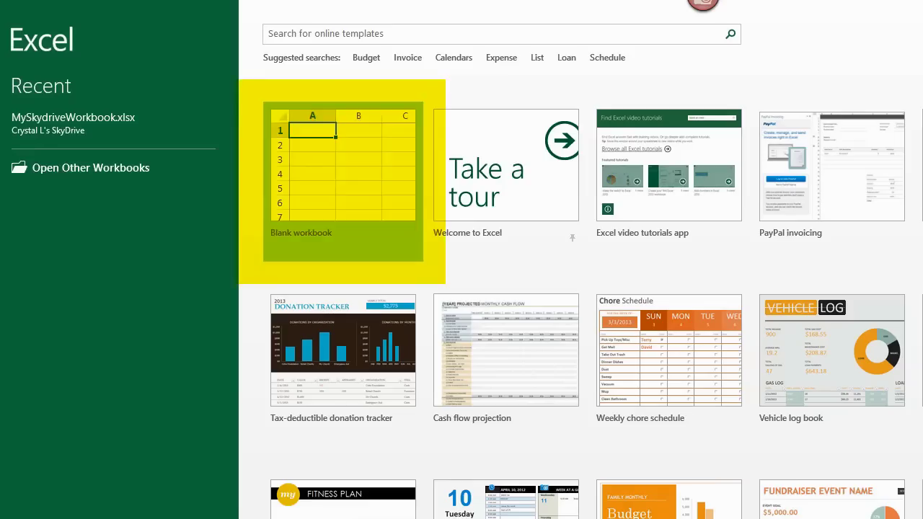
Create a blank workbook and list all installed Apps for Office
{"action": "left_click", "coordinate": [342, 166]}
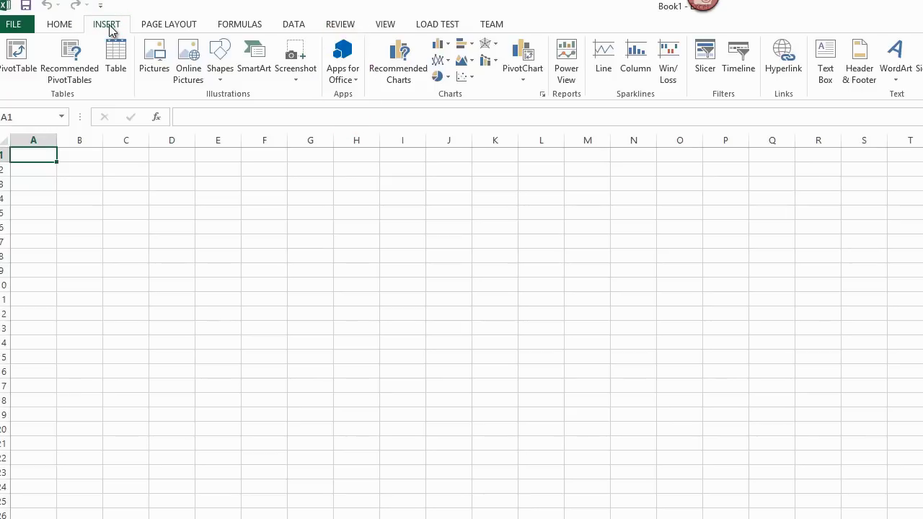
{"action": "left_click", "coordinate": [353, 82]}
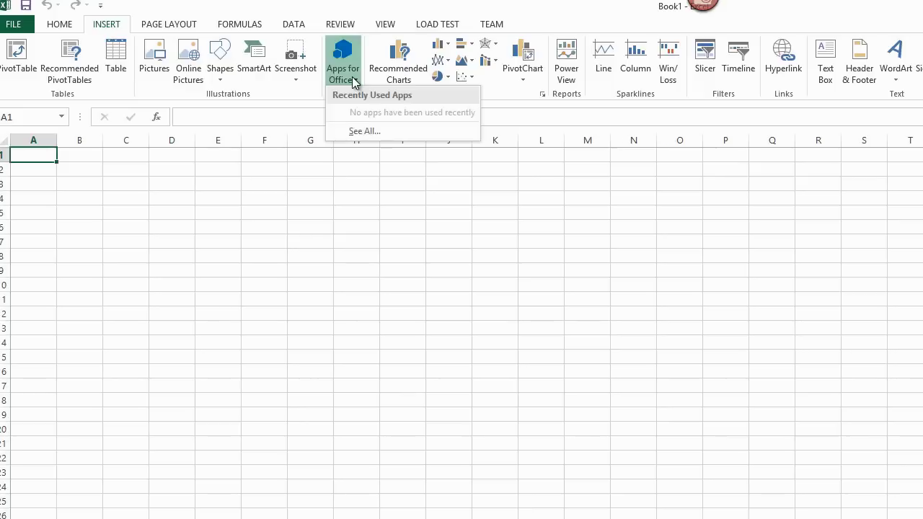
{"action": "left_click", "coordinate": [363, 132]}
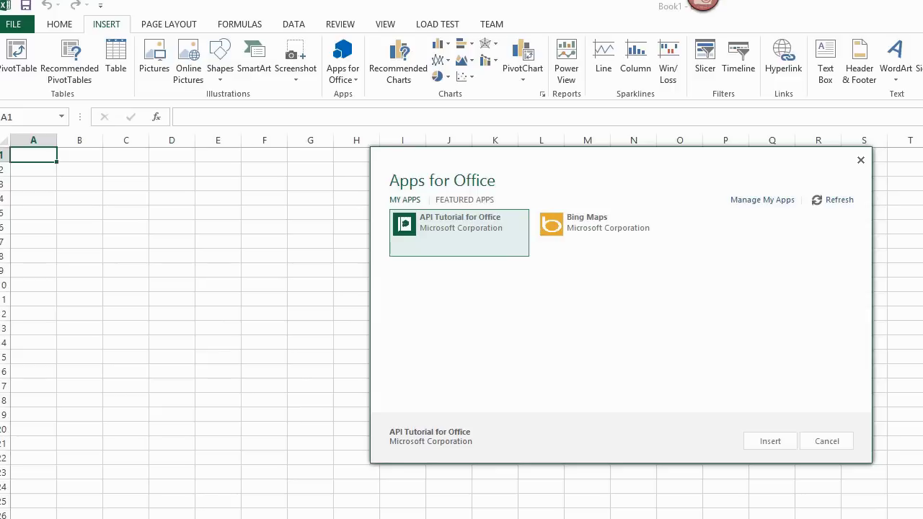
Insert the API Tutorial for Office app into the worksheet
{"action": "left_click", "coordinate": [772, 442]}
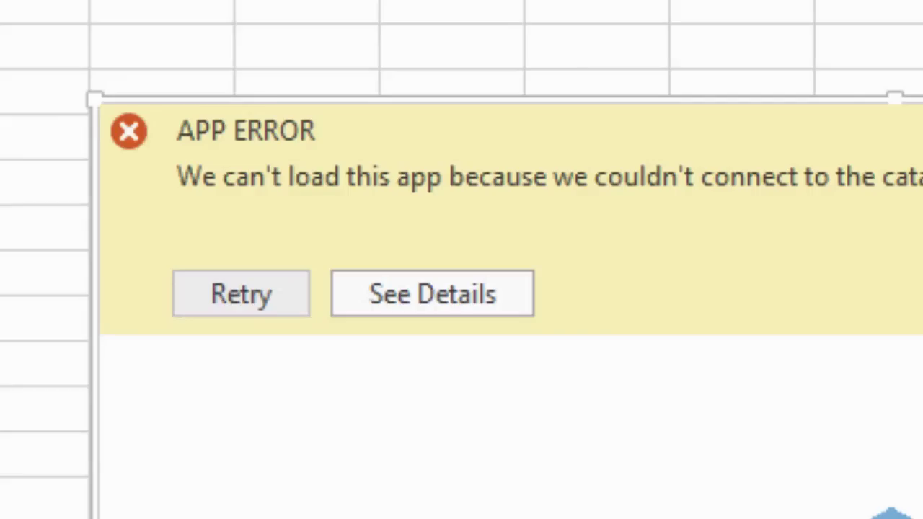
View the details of the app's catalog connection error
{"action": "left_click", "coordinate": [442, 306]}
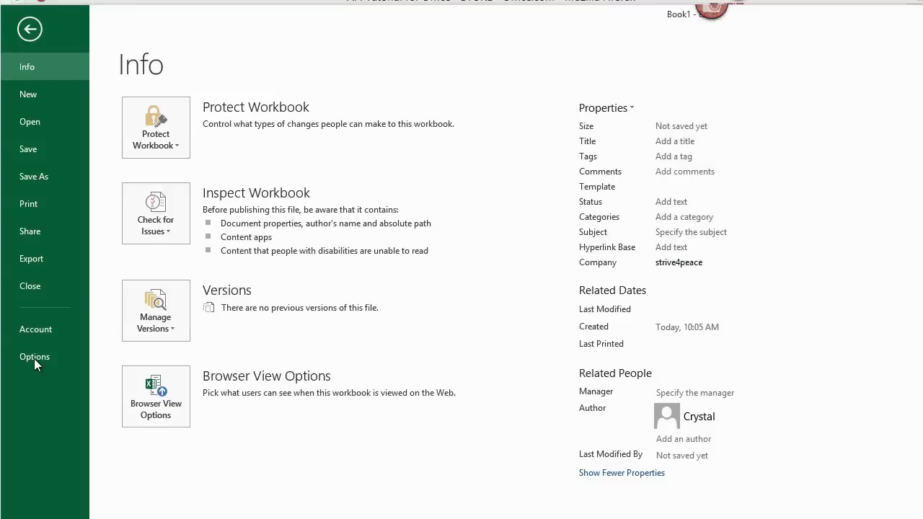
In Excel Options, choose the Dark Gray Office Theme, then move to the Trust Center page
{"action": "left_click", "coordinate": [34, 357]}
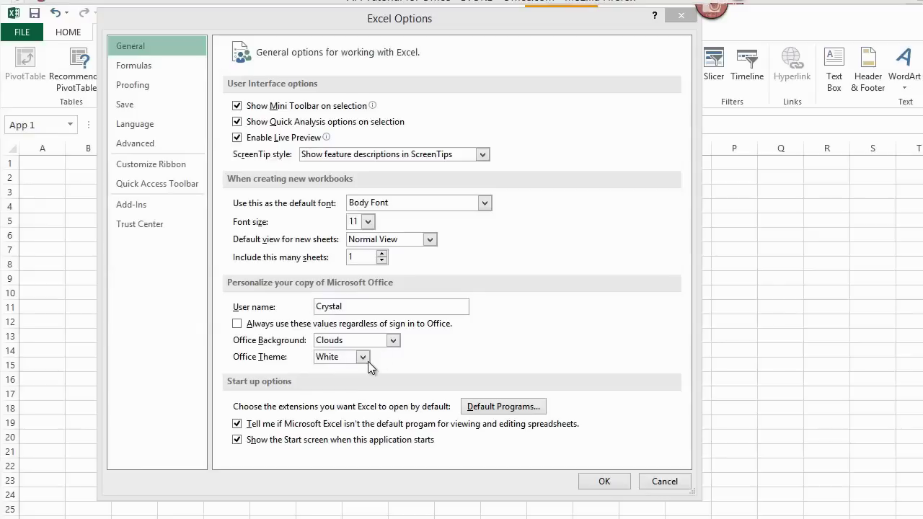
{"action": "left_click", "coordinate": [362, 358]}
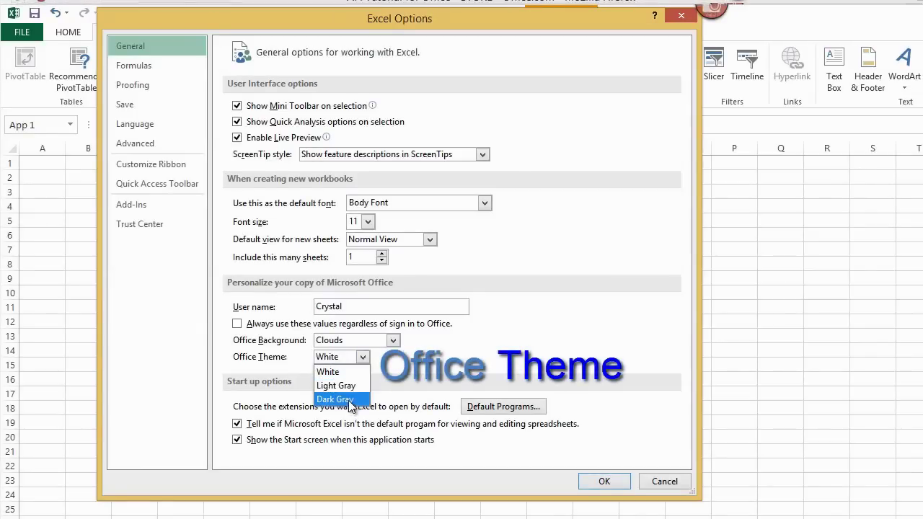
{"action": "left_click", "coordinate": [350, 399]}
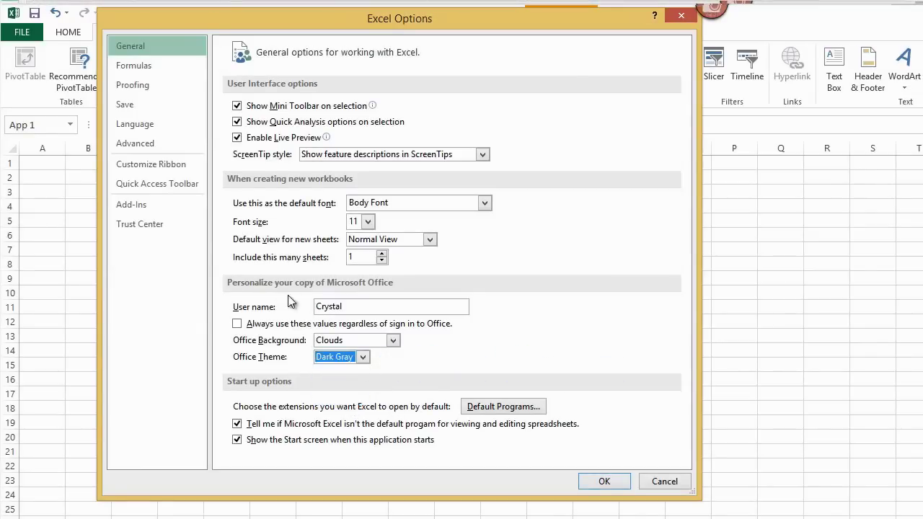
{"action": "left_click", "coordinate": [154, 70]}
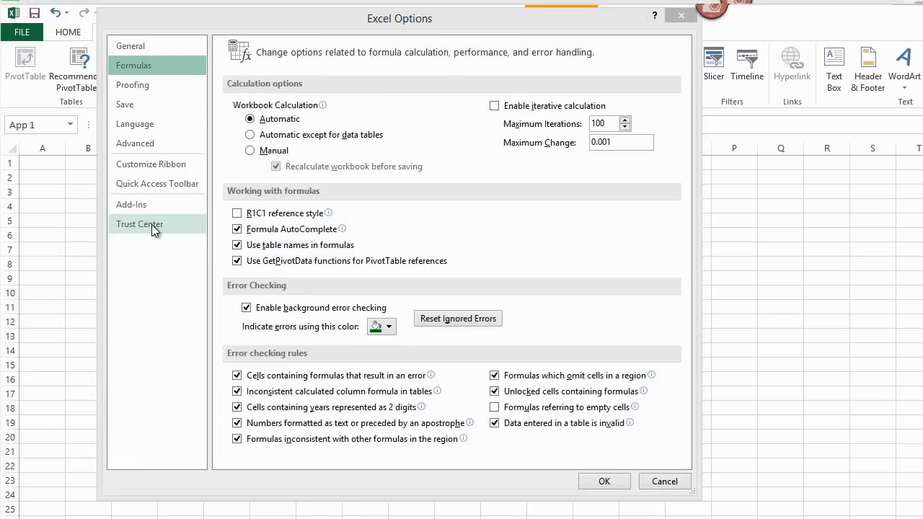
{"action": "left_click", "coordinate": [151, 224]}
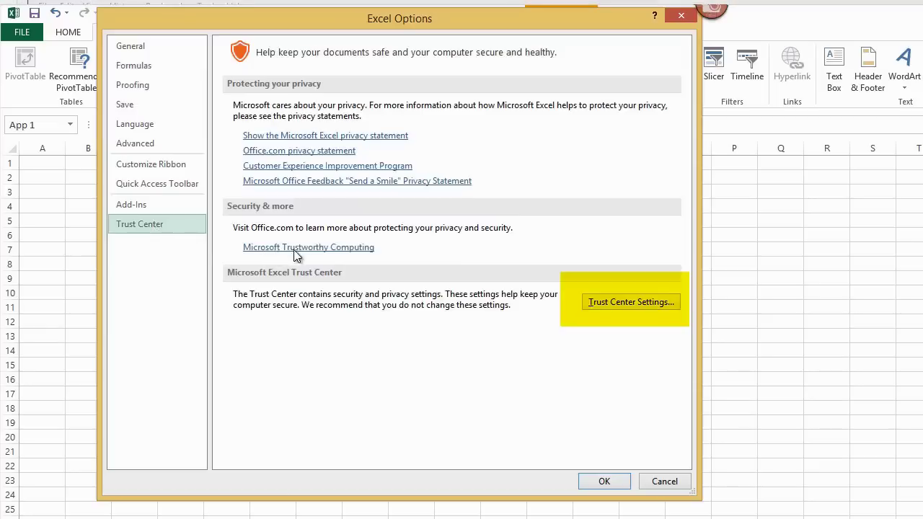
Add C:\ as a Trusted Location, including its subfolders
{"action": "left_click", "coordinate": [618, 304]}
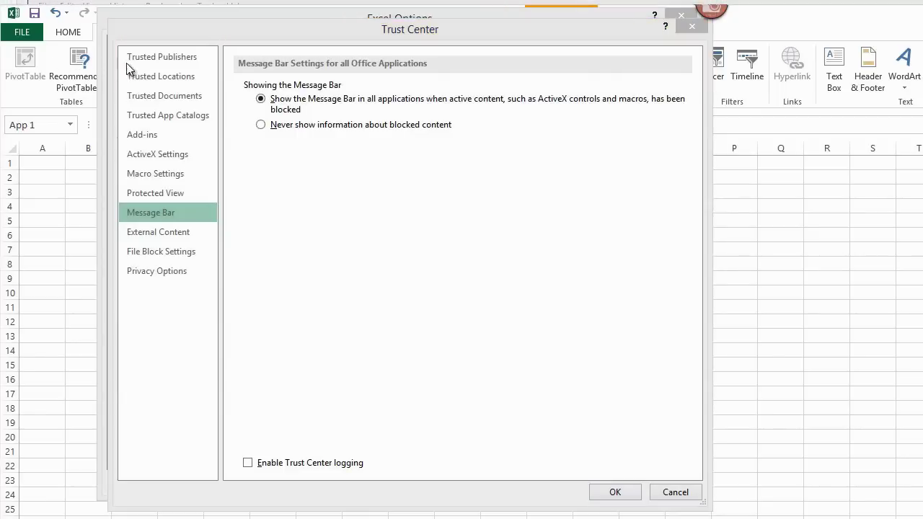
{"action": "left_click", "coordinate": [137, 79]}
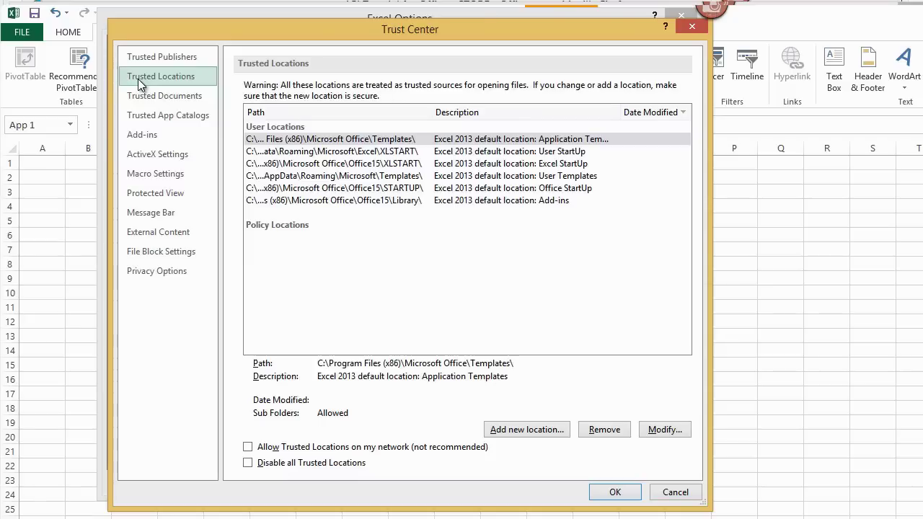
{"action": "left_click", "coordinate": [521, 430]}
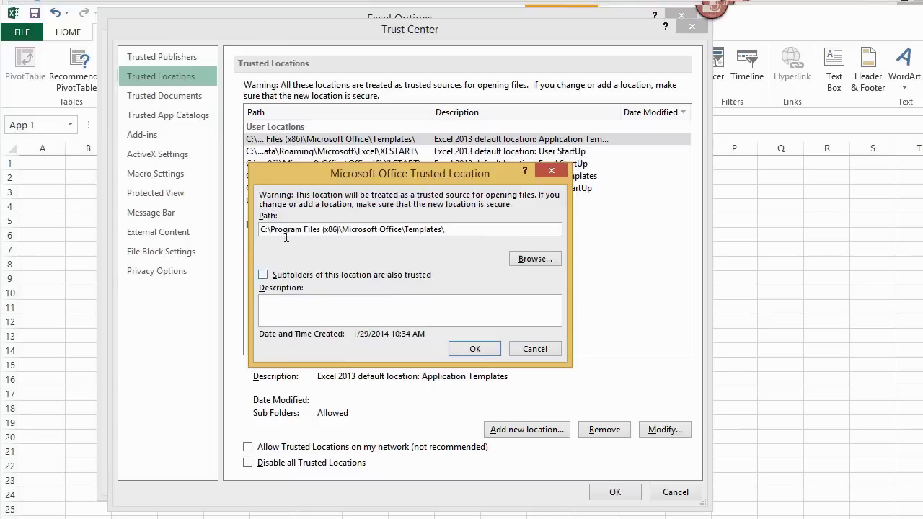
{"action": "left_click", "coordinate": [456, 231], "text": "shift"}
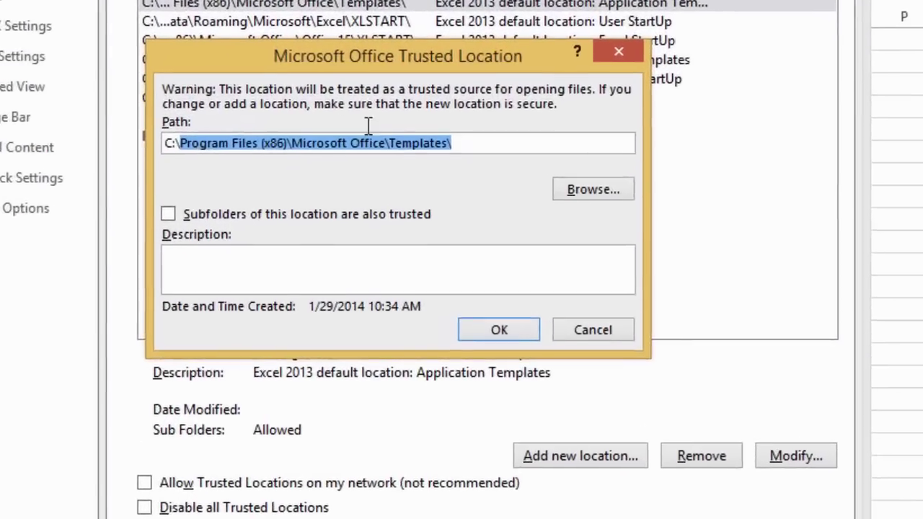
{"action": "key", "text": "BackSpace"}
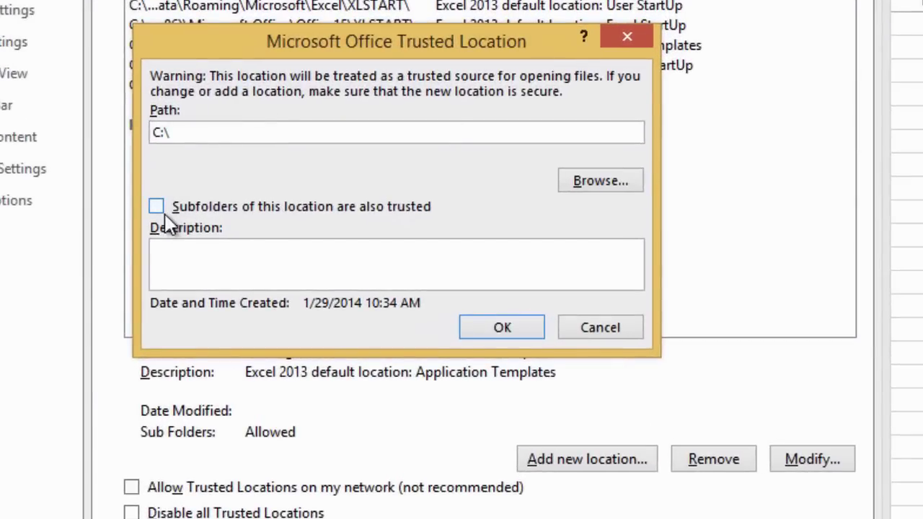
{"action": "left_click", "coordinate": [163, 209]}
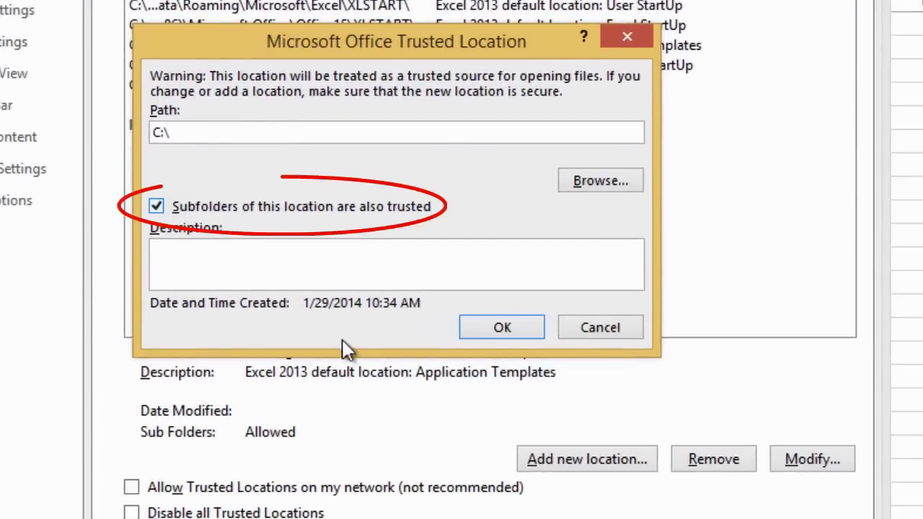
{"action": "left_click", "coordinate": [480, 335]}
Add d:\ and e:\ as trusted locations with subfolders, and allow trusted locations on the network
{"action": "left_click", "coordinate": [588, 459]}
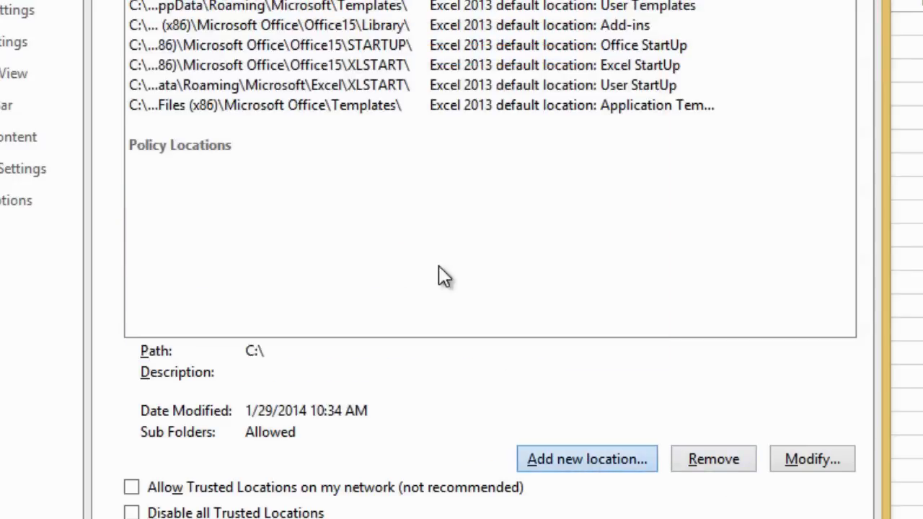
{"action": "type", "text": "d"}
{"action": "key", "text": "Delete"}
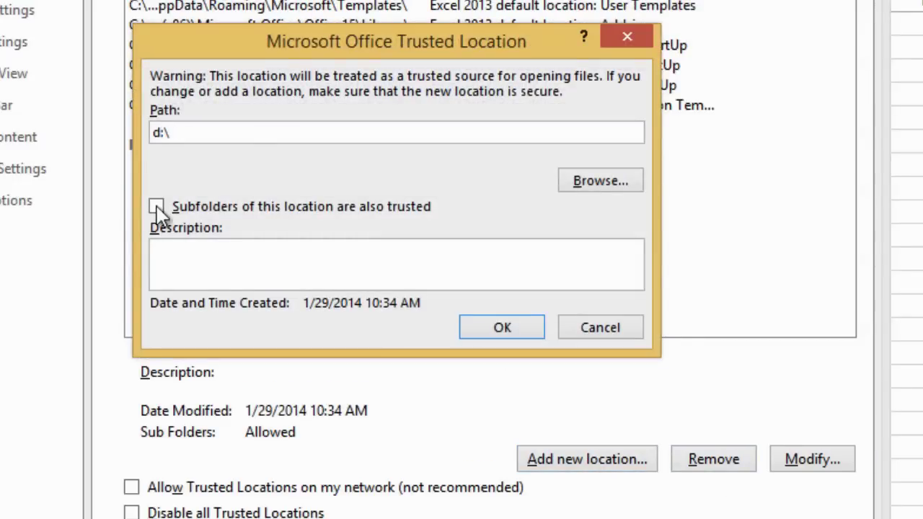
{"action": "left_click", "coordinate": [156, 209]}
{"action": "left_click", "coordinate": [511, 322]}
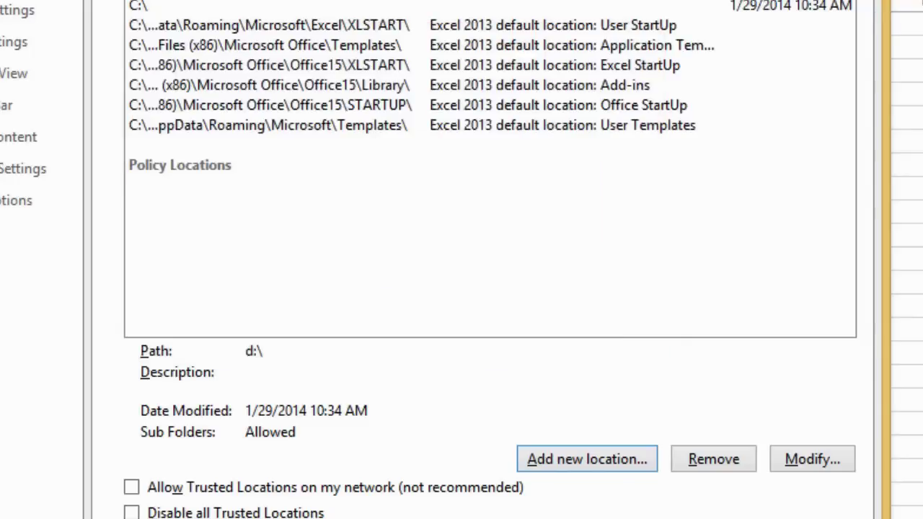
{"action": "left_click", "coordinate": [590, 462]}
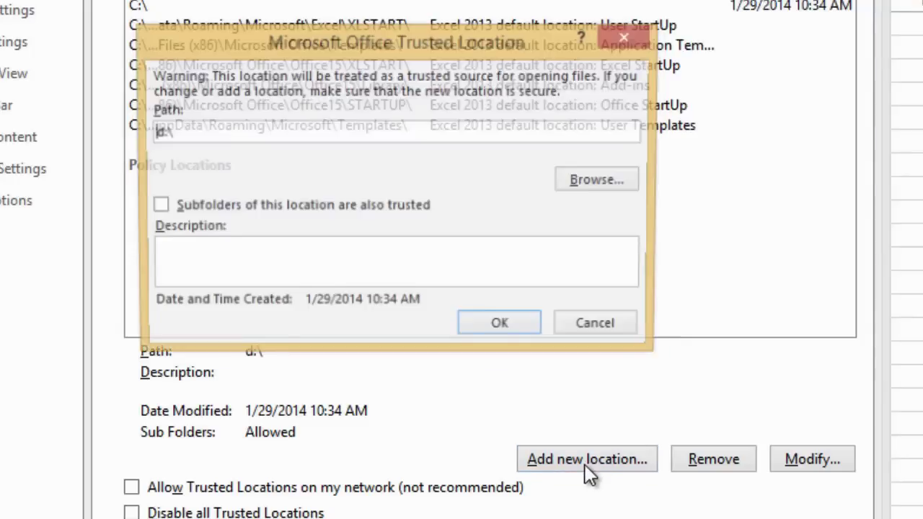
{"action": "type", "text": "e"}
{"action": "key", "text": "Delete"}
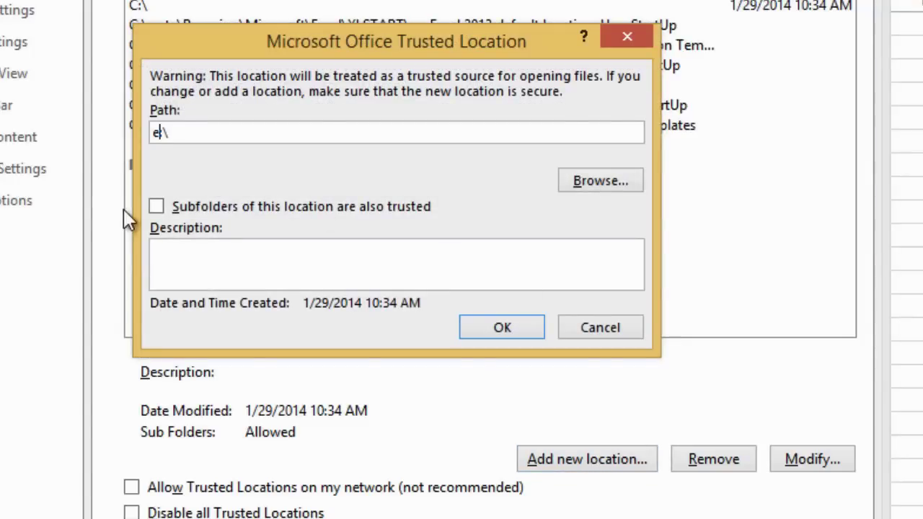
{"action": "left_click", "coordinate": [155, 207]}
{"action": "left_click", "coordinate": [521, 326]}
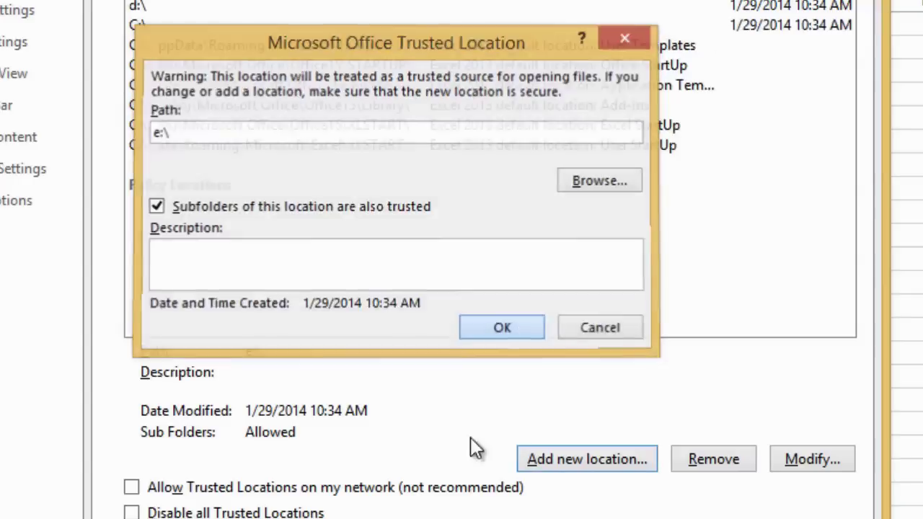
{"action": "left_click", "coordinate": [140, 493]}
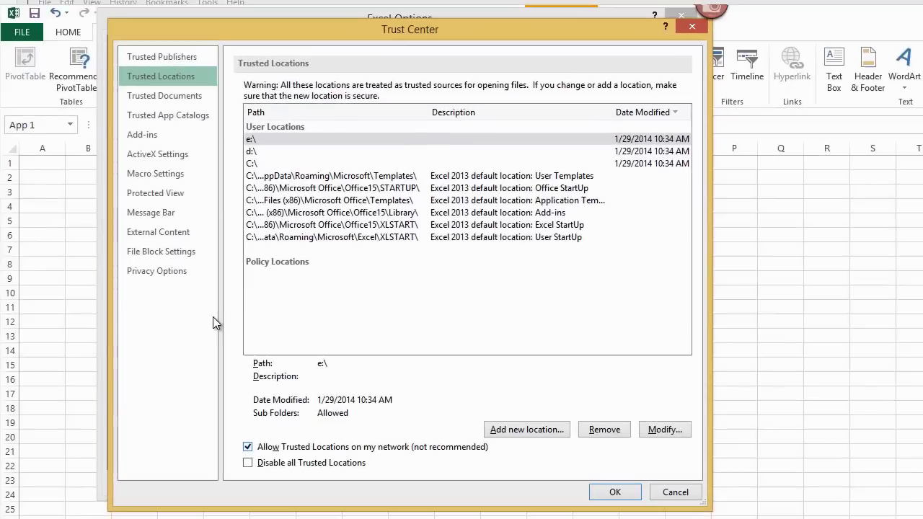
{"action": "left_click", "coordinate": [181, 117]}
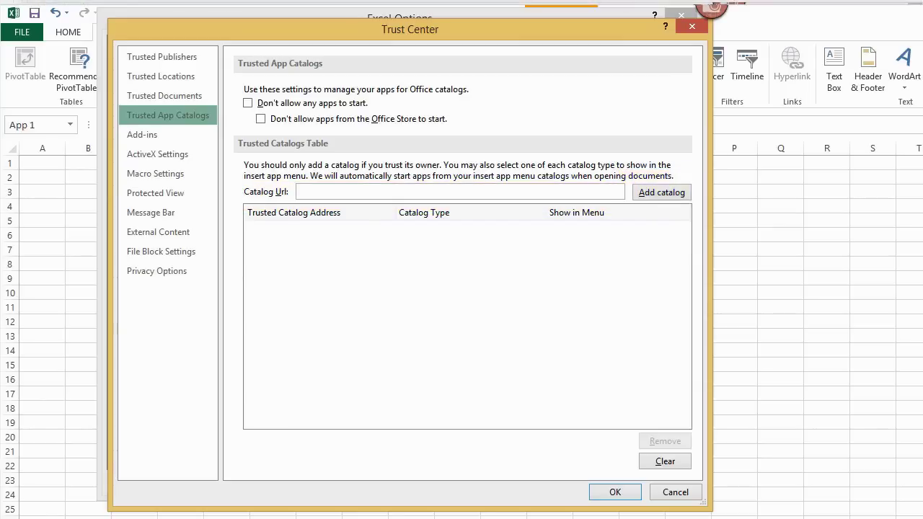
{"action": "left_click", "coordinate": [662, 191]}
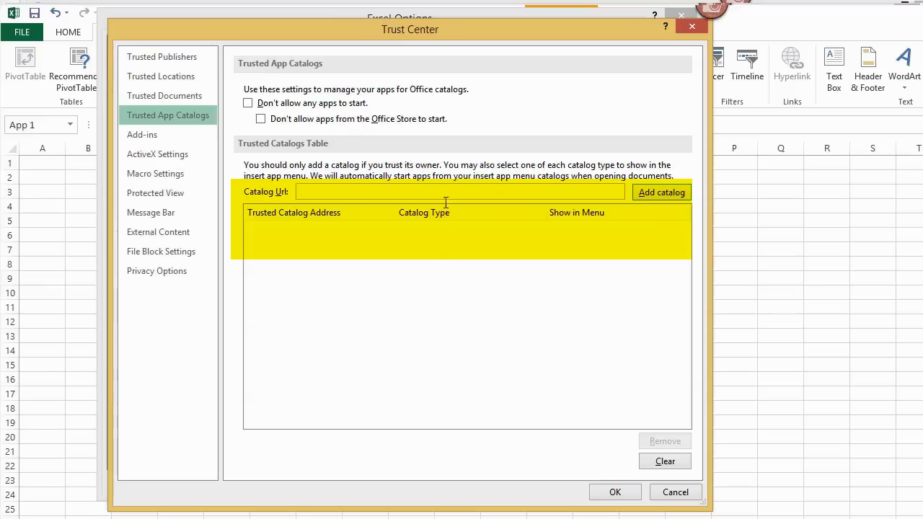
Paste the Office Store catalog URL, change it to https, and add it as a trusted catalog
{"action": "right_click", "coordinate": [356, 191]}
{"action": "left_click", "coordinate": [389, 231]}
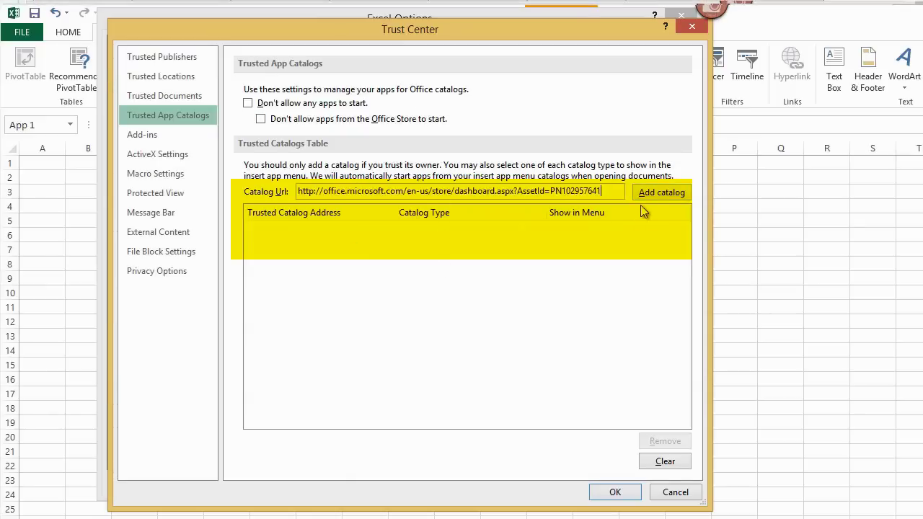
{"action": "left_click", "coordinate": [651, 194]}
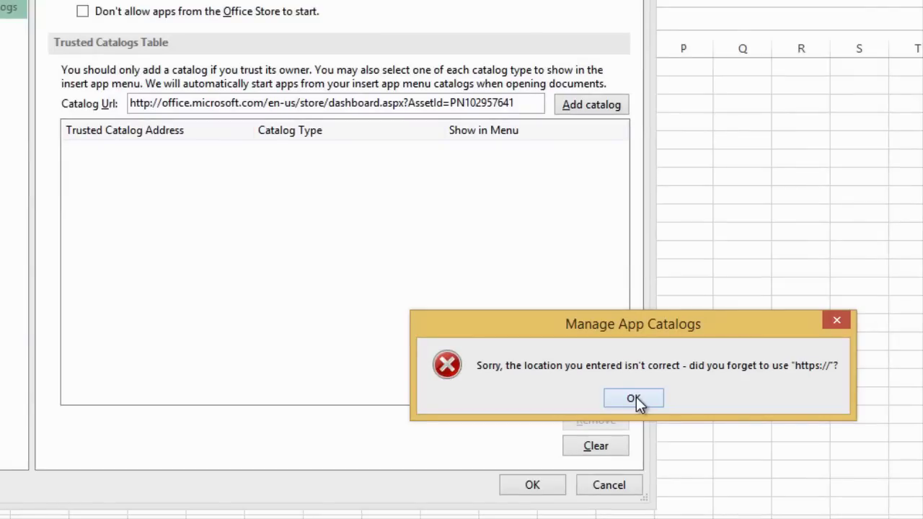
{"action": "left_click", "coordinate": [634, 399]}
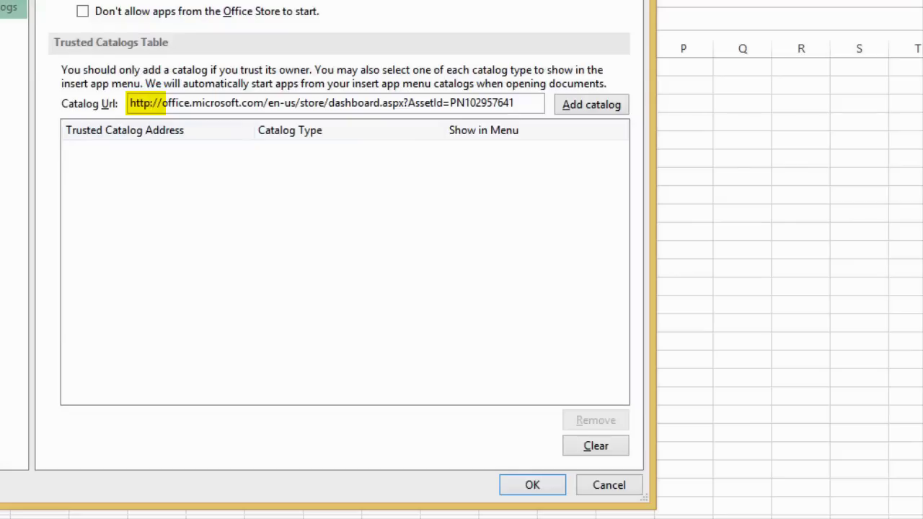
{"action": "type", "text": "s"}
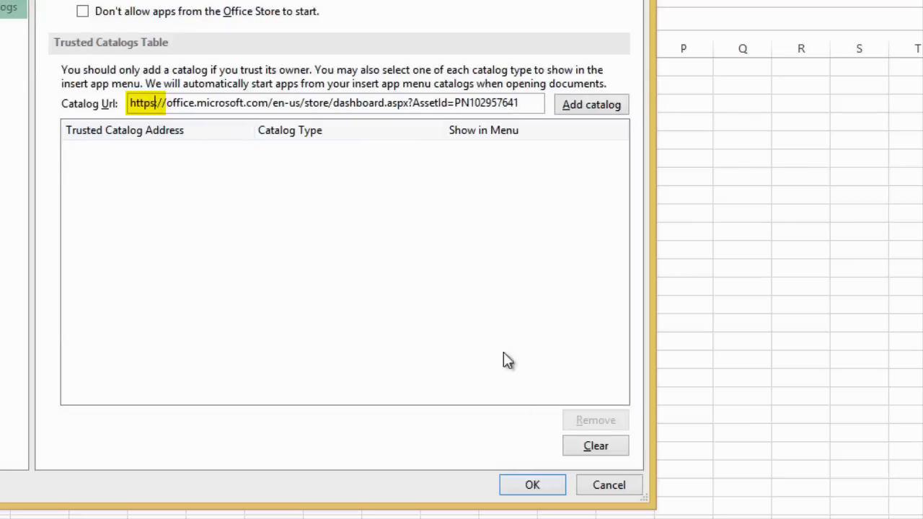
{"action": "left_click", "coordinate": [588, 115]}
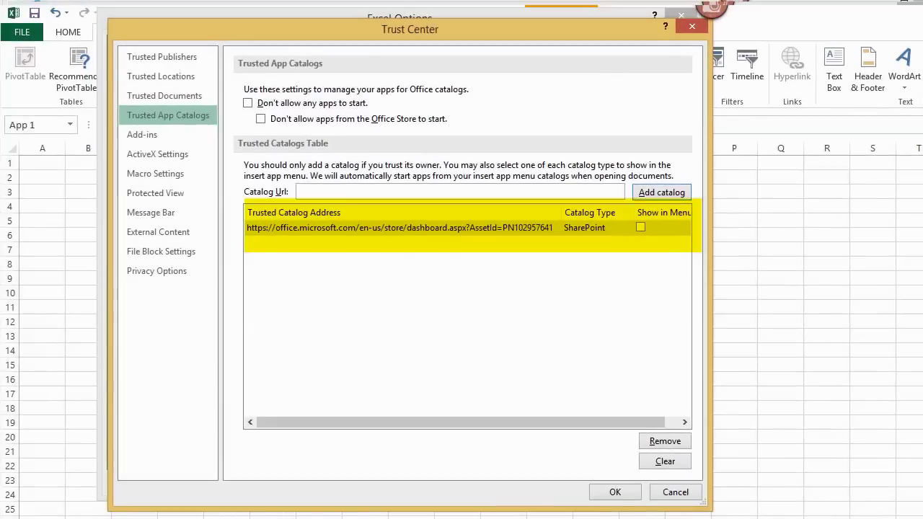
{"action": "left_click", "coordinate": [615, 491]}
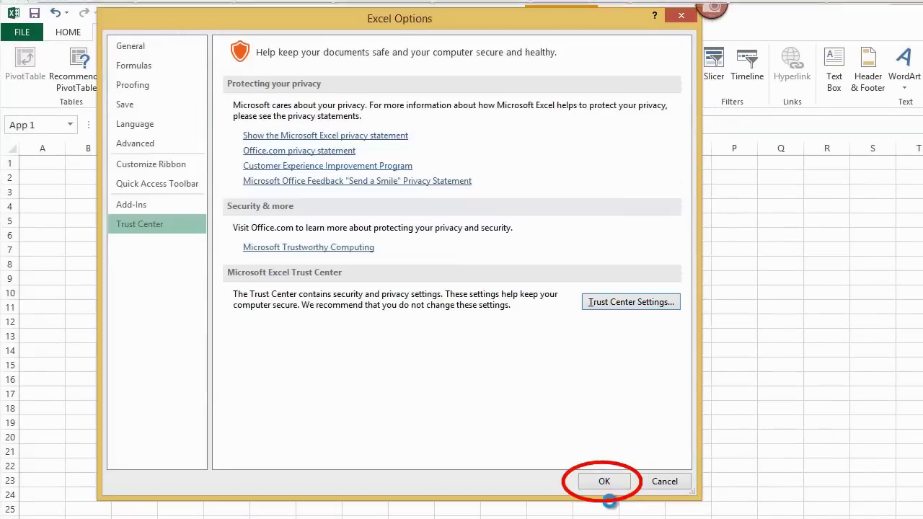
Close Excel Options, select cell G25, and retry loading the tutorial app
{"action": "left_click", "coordinate": [603, 480]}
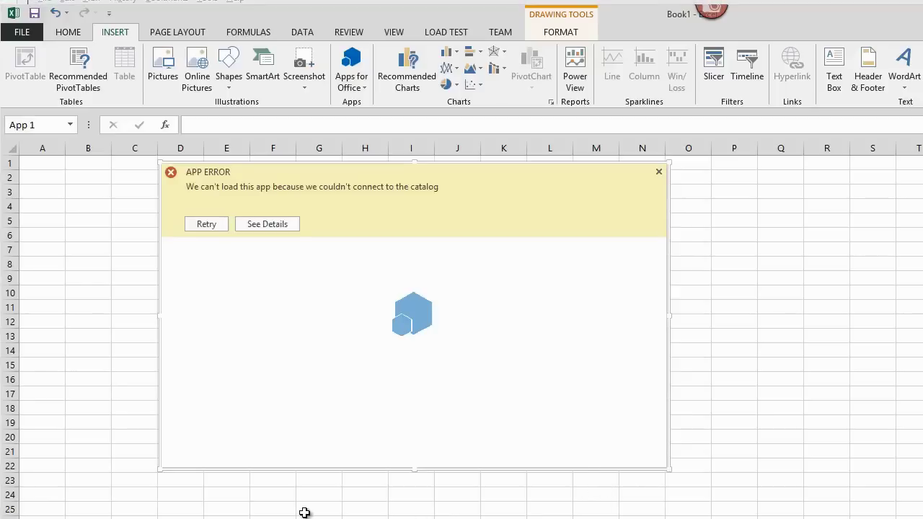
{"action": "left_click", "coordinate": [303, 510]}
{"action": "left_click", "coordinate": [204, 224]}
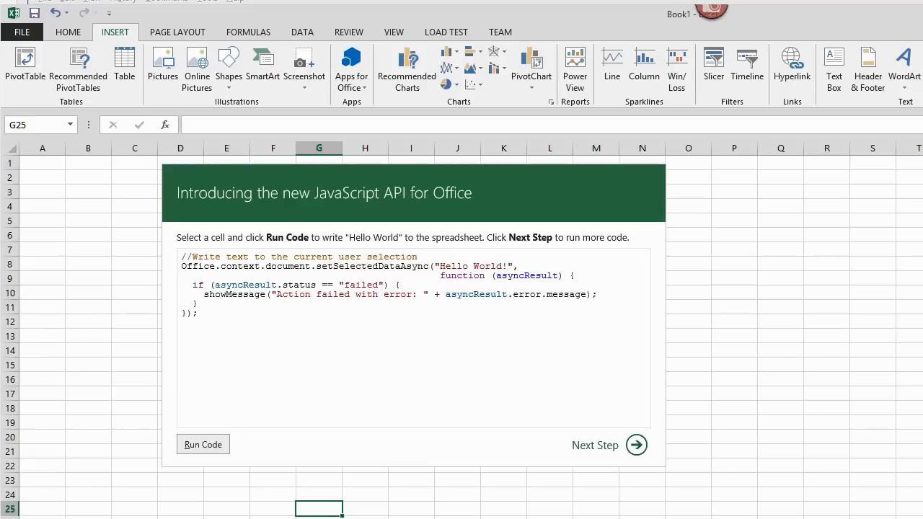
Select cell A1 and run the sample code to write 'Hello World!' there
{"action": "left_click", "coordinate": [39, 165]}
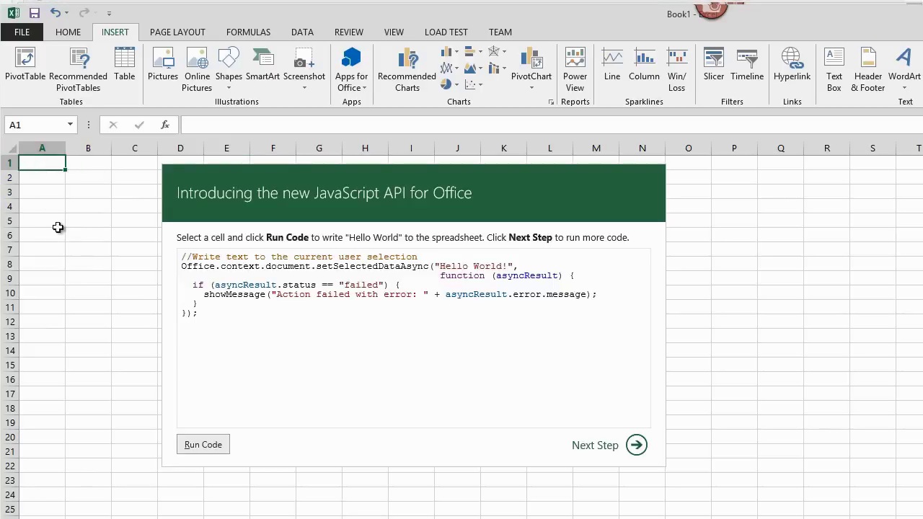
{"action": "left_click", "coordinate": [195, 446]}
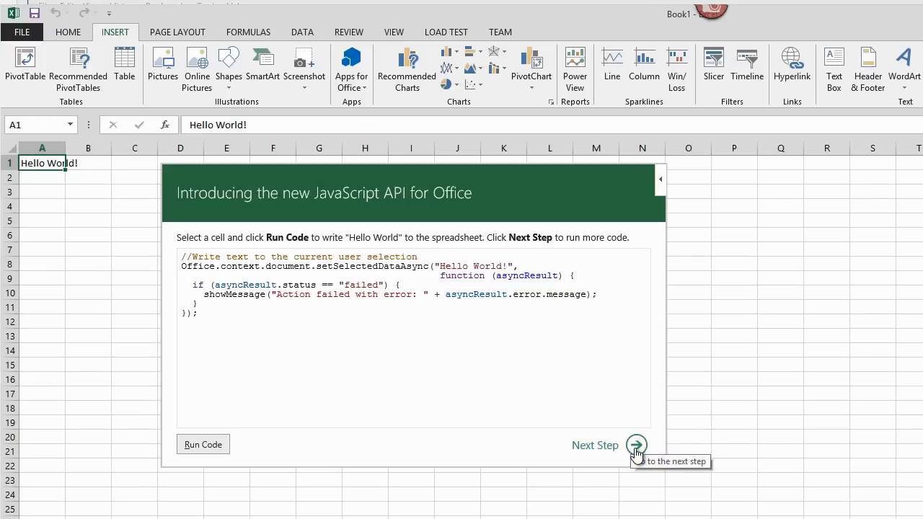
Type goodbye into cell A2 and have the add-in read it back as 'Selected data: goodbye'
{"action": "left_click", "coordinate": [636, 444]}
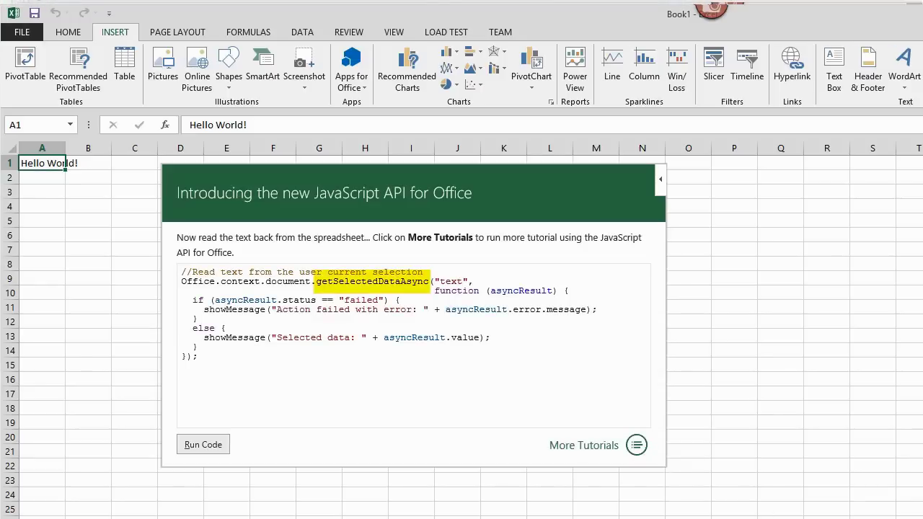
{"action": "left_click", "coordinate": [43, 176]}
{"action": "left_click", "coordinate": [38, 176]}
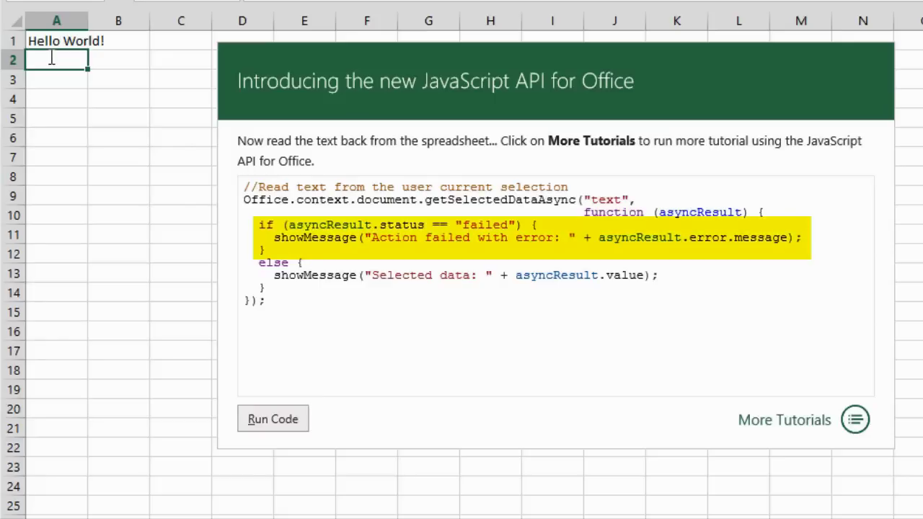
{"action": "type", "text": "goo"}
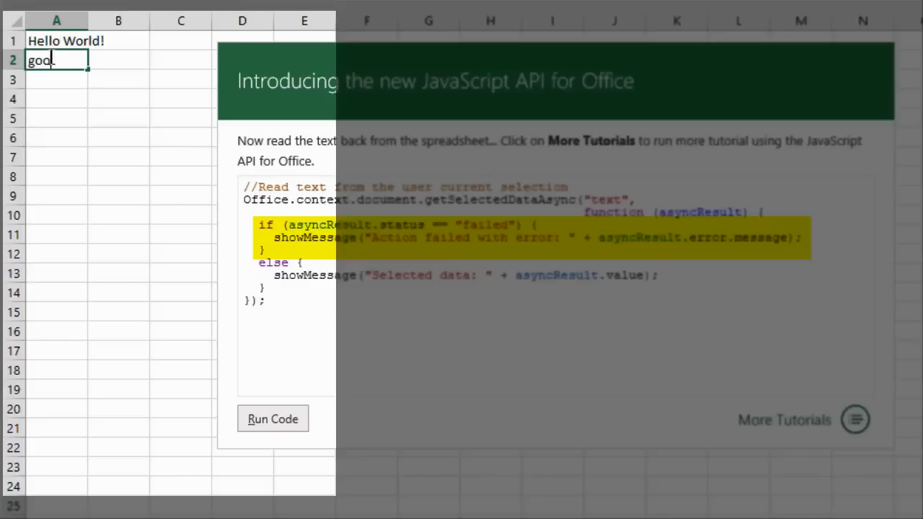
{"action": "type", "text": "dbye"}
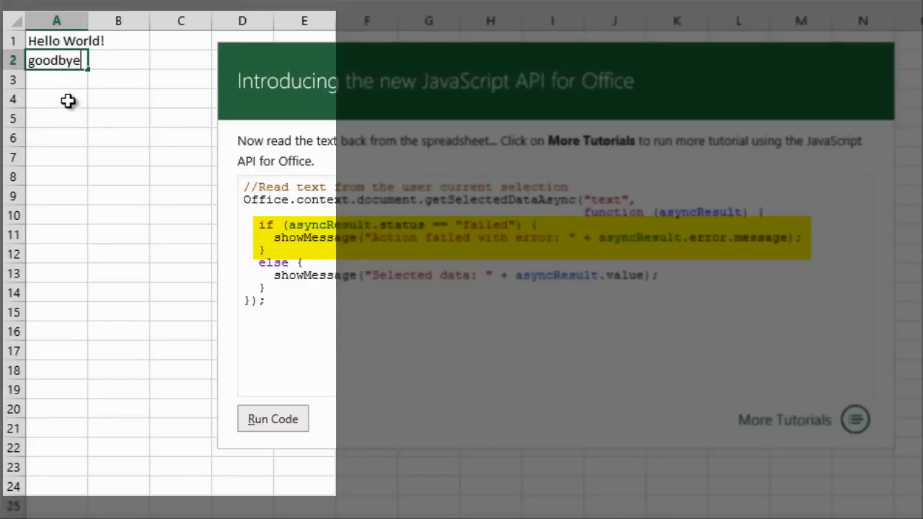
{"action": "key", "text": "Return"}
{"action": "left_click", "coordinate": [64, 67]}
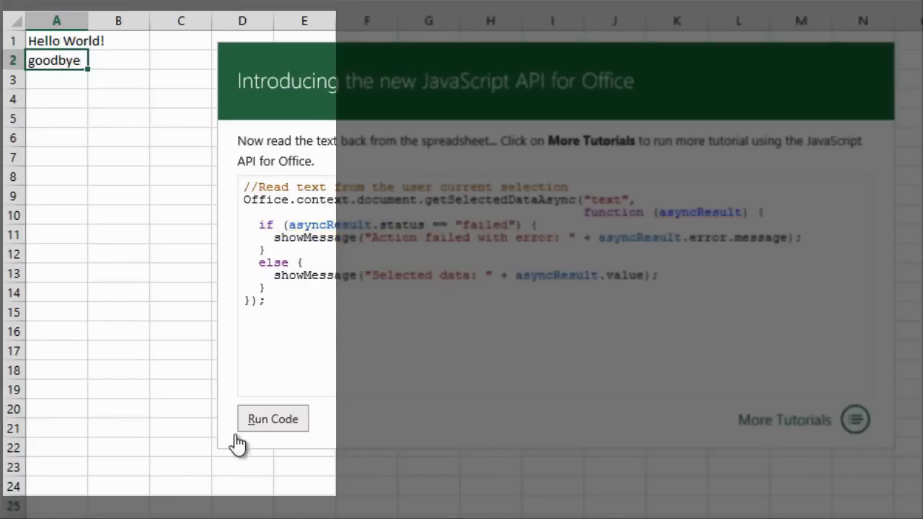
{"action": "left_click", "coordinate": [271, 424]}
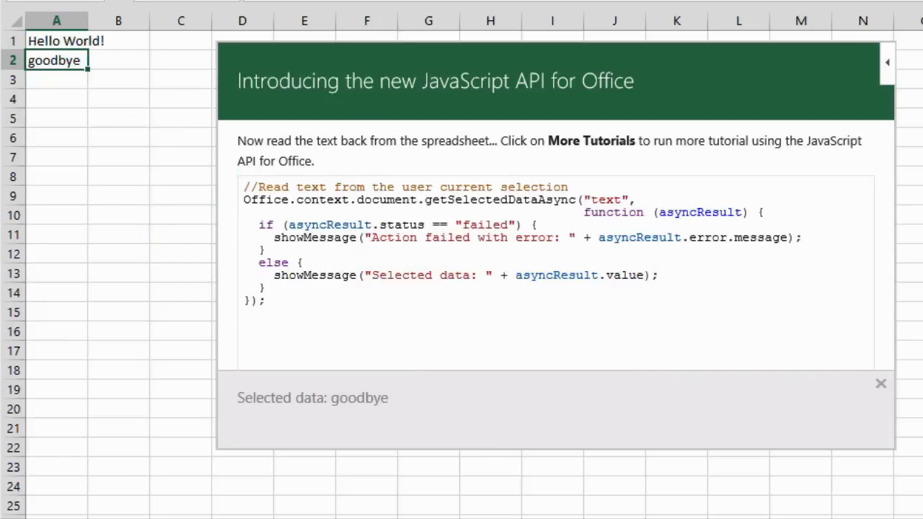
Run the Write and Read a Range sample and read back the month names in A11:C15
{"action": "left_click", "coordinate": [880, 382]}
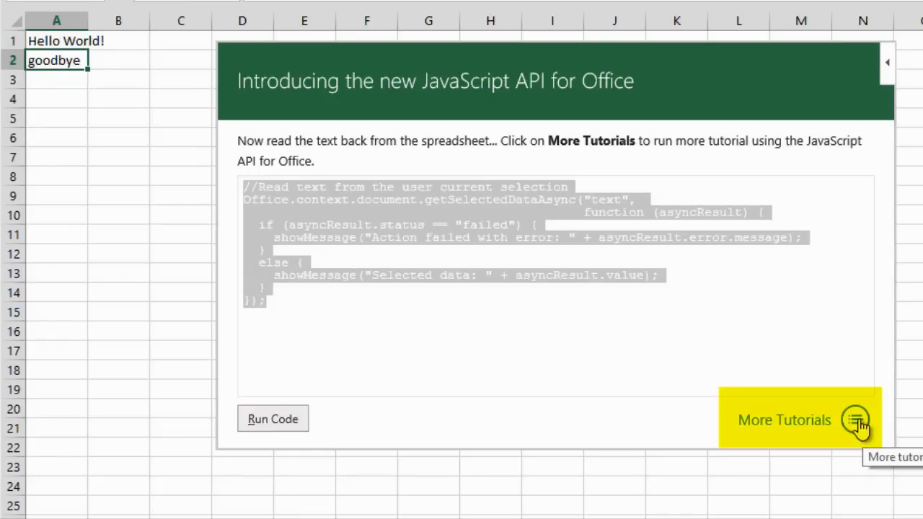
{"action": "left_click", "coordinate": [856, 422]}
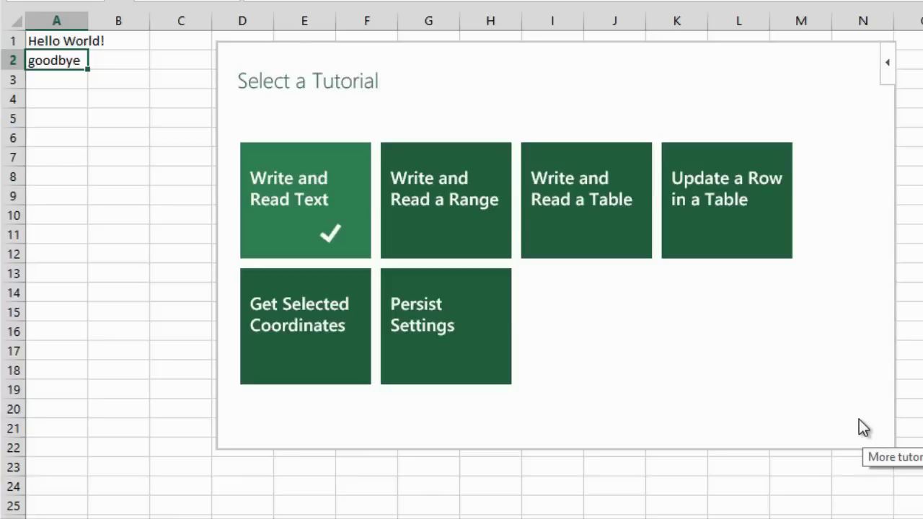
{"action": "left_click", "coordinate": [455, 213]}
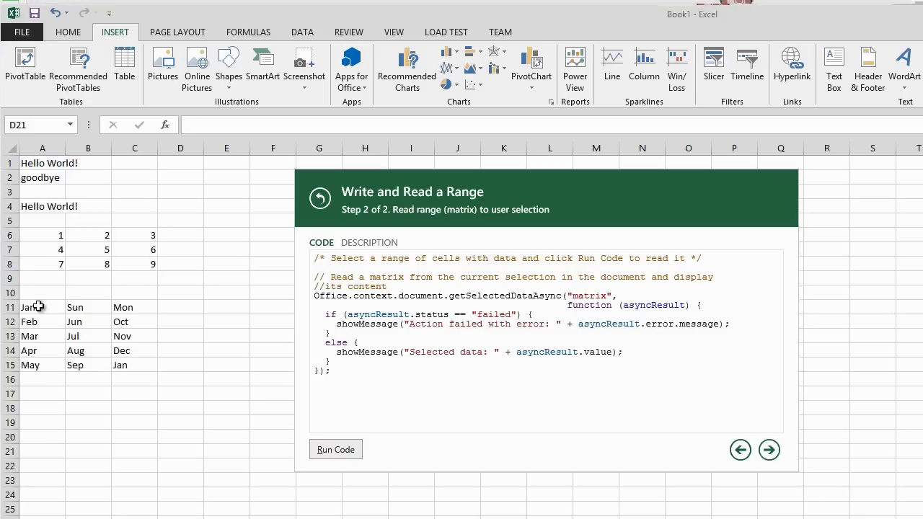
{"action": "left_click_drag", "start_coordinate": [33, 307], "coordinate": [134, 365]}
{"action": "left_click", "coordinate": [335, 449]}
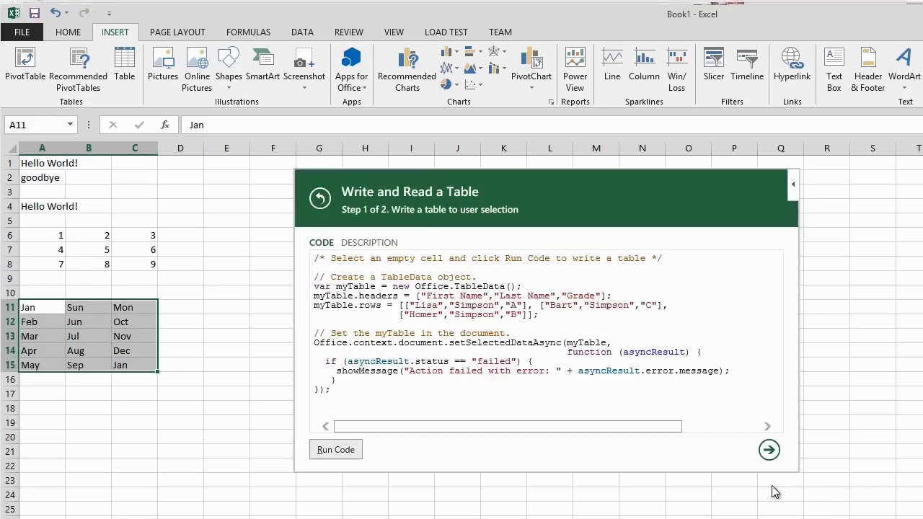
Write the grade table at A17, rename rows to Amy/Ben/Chris Ark/Boat/Cart, and read it back
{"action": "left_click", "coordinate": [42, 394]}
{"action": "left_click", "coordinate": [335, 449]}
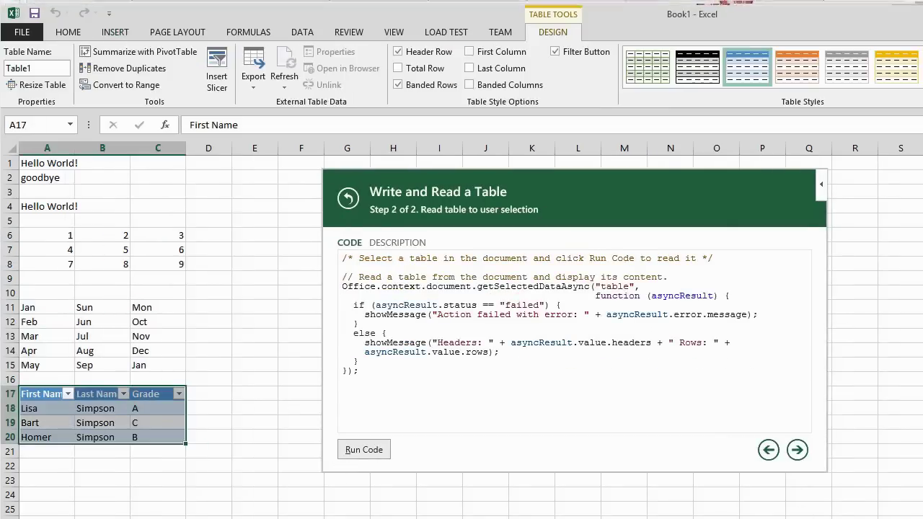
{"action": "left_click", "coordinate": [44, 409]}
{"action": "type", "text": "Amy Ben Chris"}
{"action": "left_click", "coordinate": [86, 409]}
{"action": "type", "text": "Ark Boat Cart"}
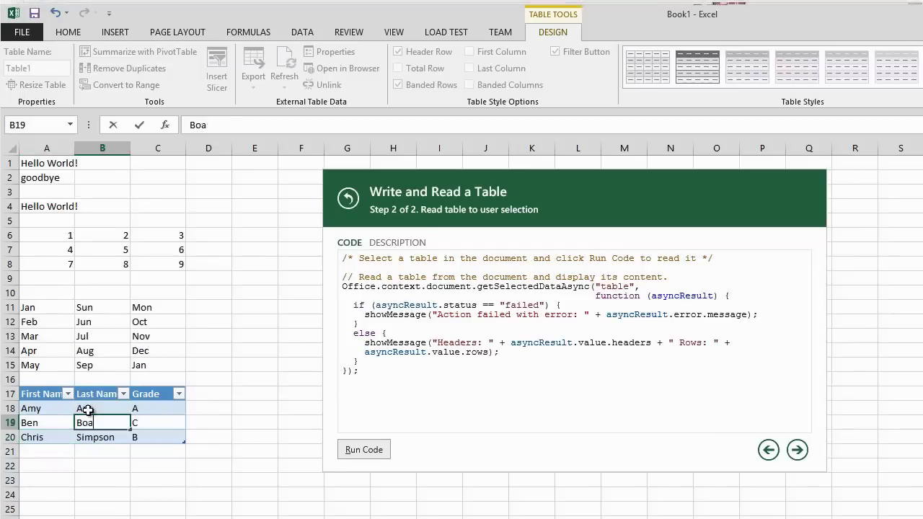
{"action": "left_click", "coordinate": [389, 450]}
{"action": "left_click", "coordinate": [101, 422]}
{"action": "left_click", "coordinate": [40, 408]}
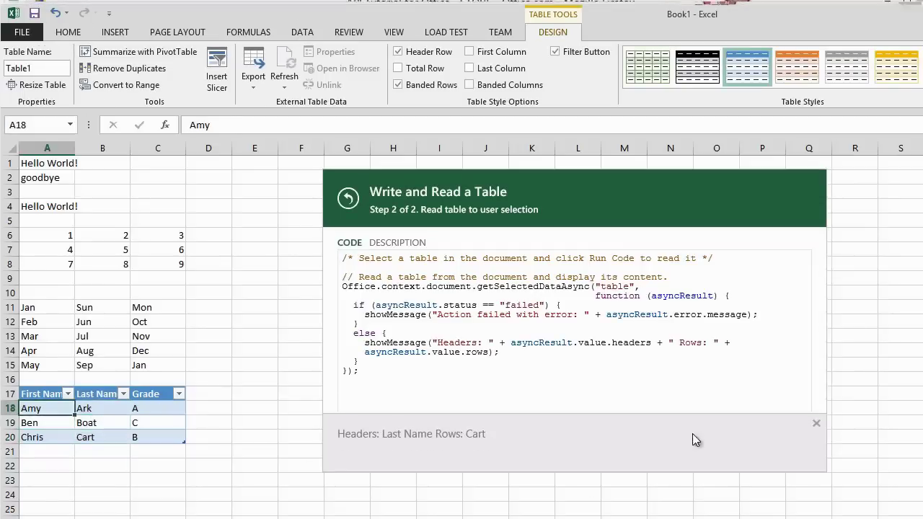
{"action": "left_click", "coordinate": [358, 454]}
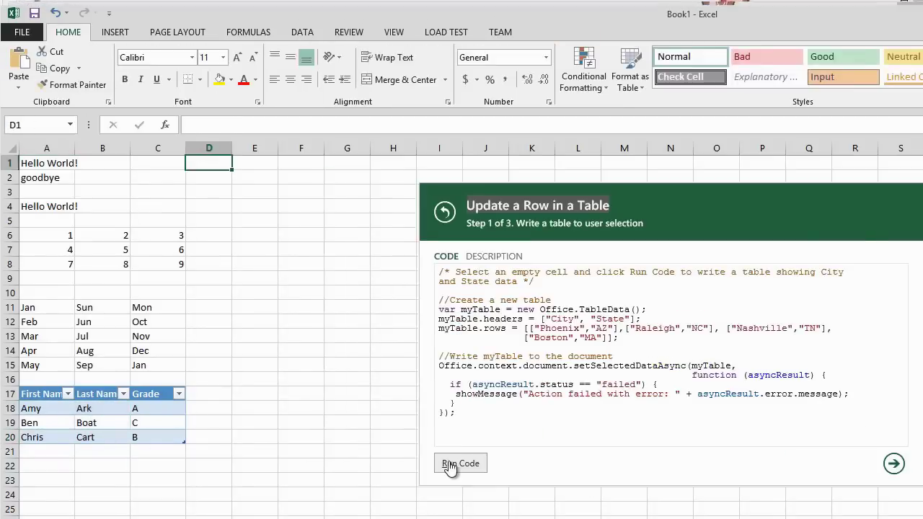
Write the City/State table into D1:E5, replace its third row with Seattle, WA, and add a Population column
{"action": "left_click", "coordinate": [448, 465]}
{"action": "left_click", "coordinate": [894, 463]}
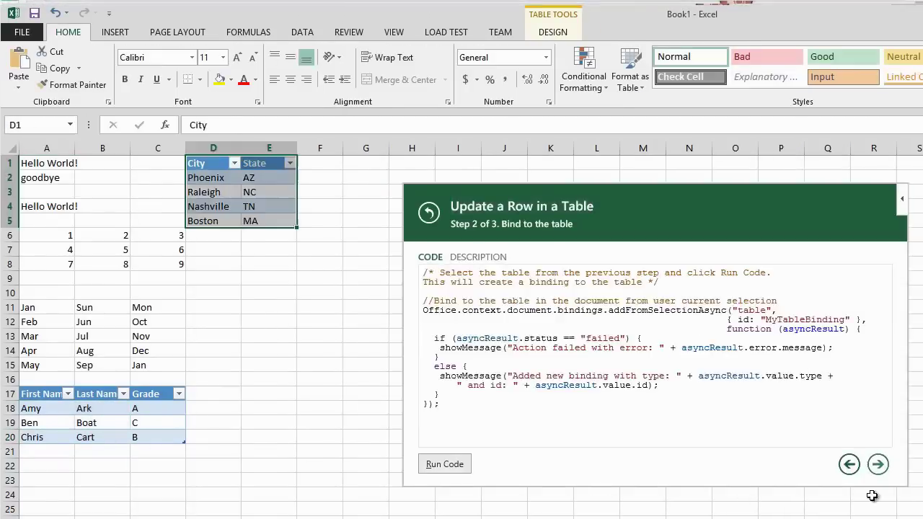
{"action": "left_click", "coordinate": [444, 464]}
{"action": "left_click", "coordinate": [216, 292]}
{"action": "left_click", "coordinate": [444, 463]}
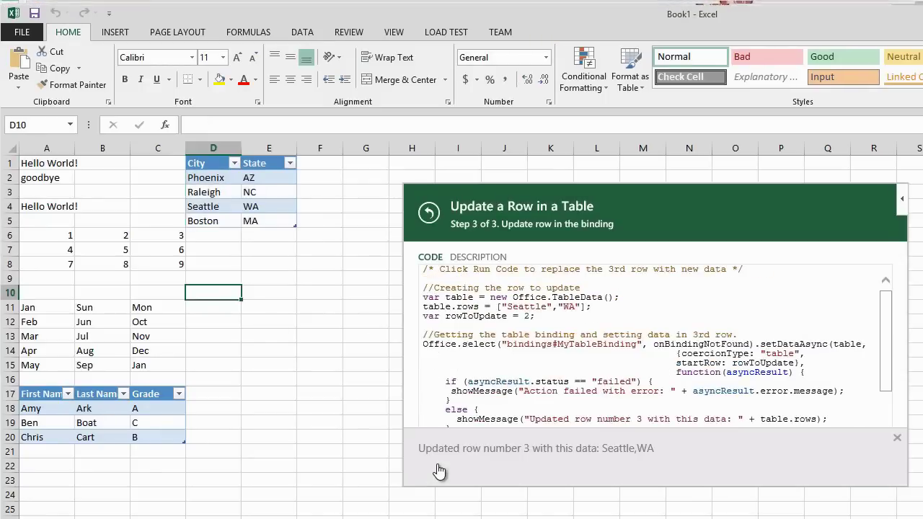
{"action": "left_click", "coordinate": [897, 438]}
{"action": "left_click", "coordinate": [879, 462]}
{"action": "scroll", "coordinate": [649, 346], "scroll_direction": "down", "scroll_amount": 5}
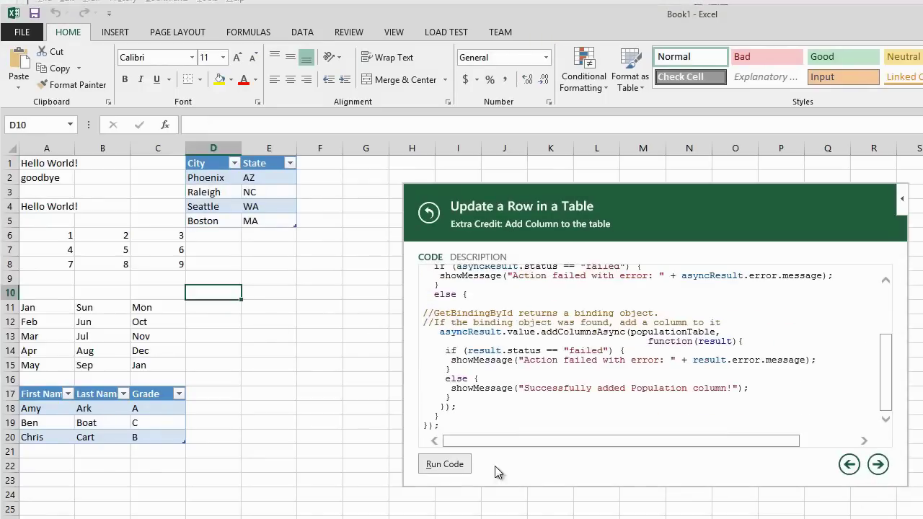
{"action": "left_click", "coordinate": [444, 464]}
Use the Get Selected Coordinates sample to write the 1–9 matrix into D14:F16
{"action": "left_click", "coordinate": [892, 452]}
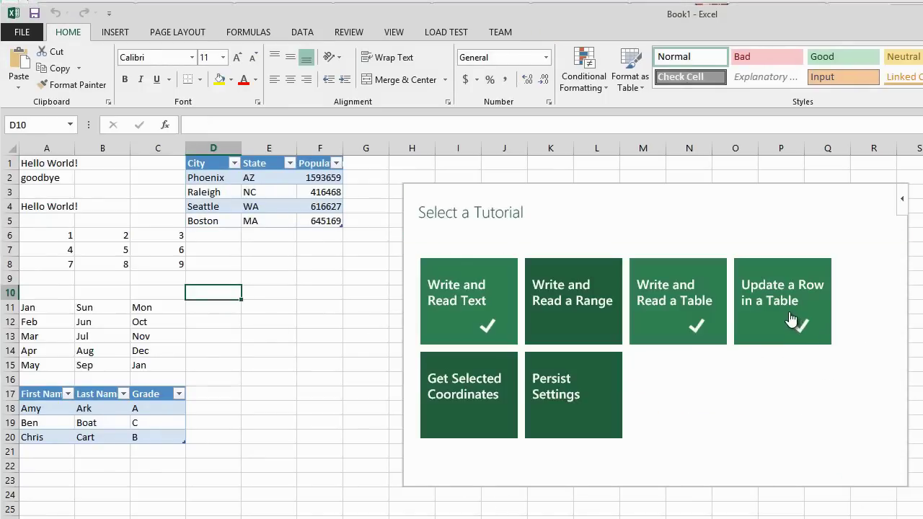
{"action": "left_click", "coordinate": [468, 394]}
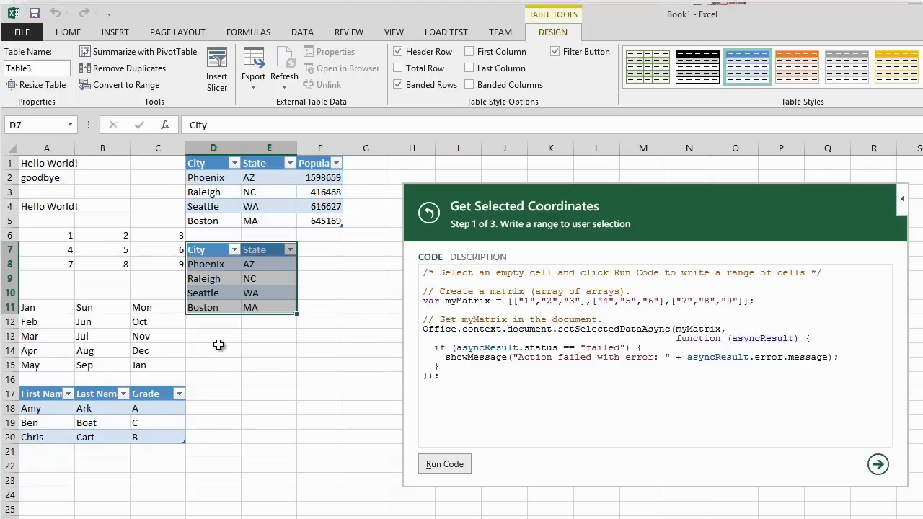
{"action": "left_click", "coordinate": [216, 350]}
{"action": "left_click", "coordinate": [439, 465]}
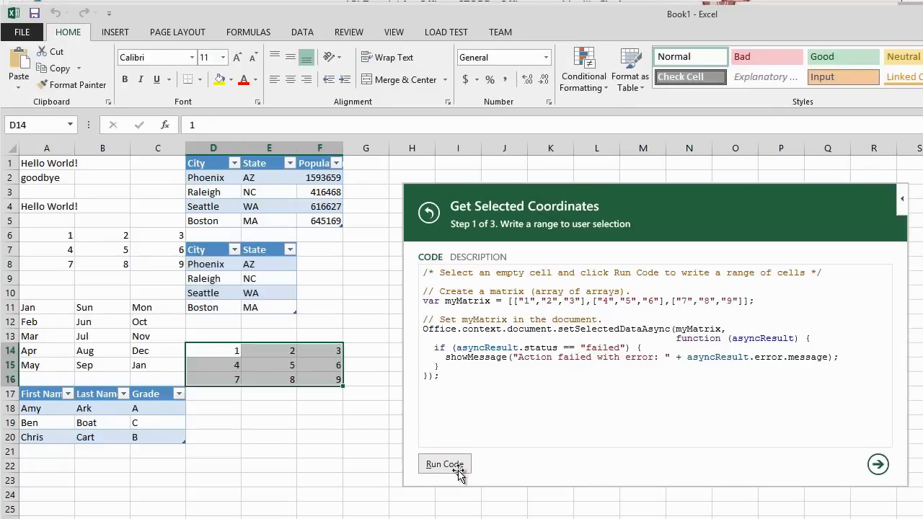
Bind D14:F16 as MyMatrixBinding and attach a selection-change handler
{"action": "left_click", "coordinate": [878, 463]}
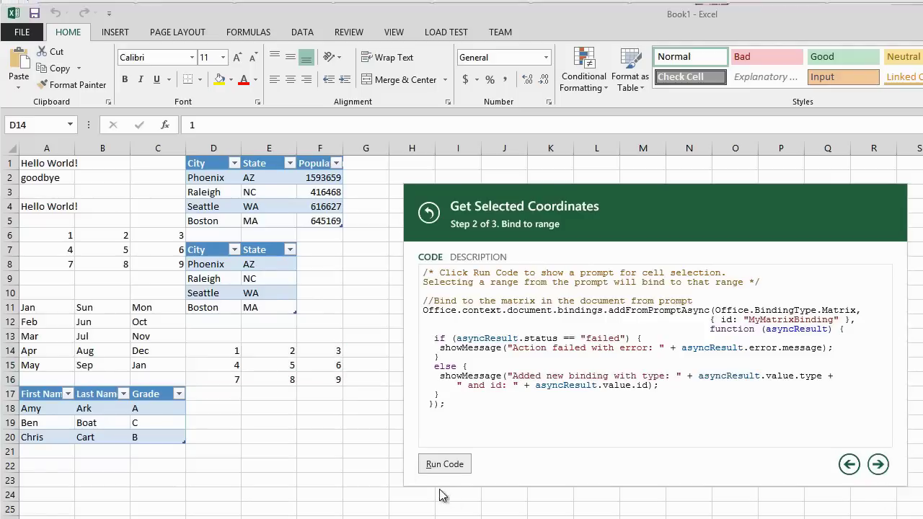
{"action": "left_click", "coordinate": [434, 464]}
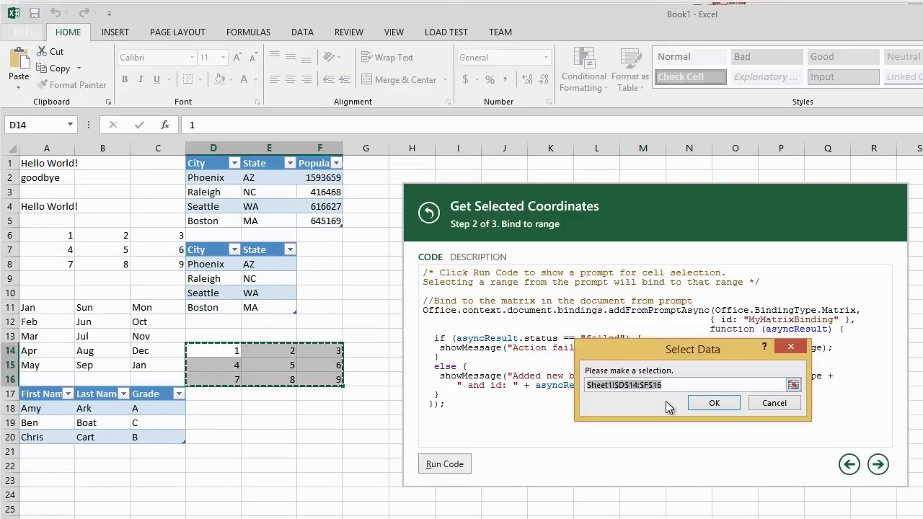
{"action": "left_click", "coordinate": [724, 404]}
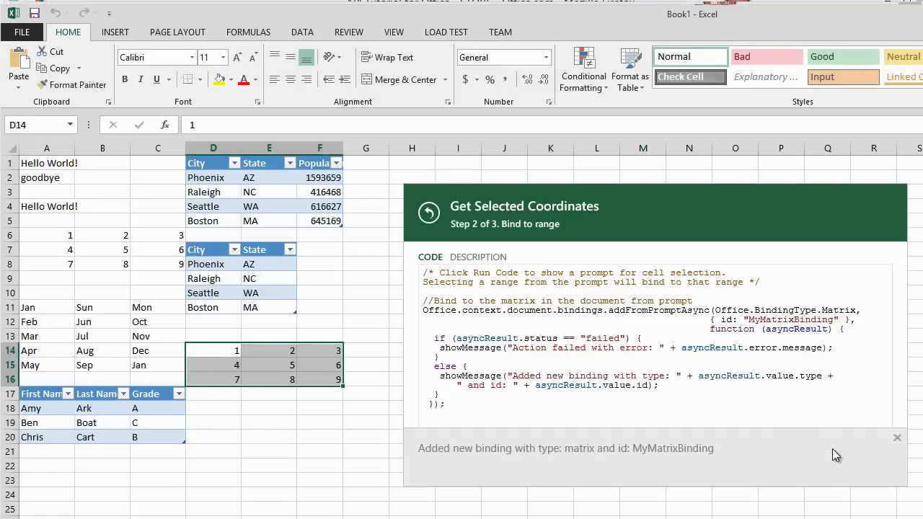
{"action": "left_click", "coordinate": [897, 437]}
{"action": "left_click", "coordinate": [878, 464]}
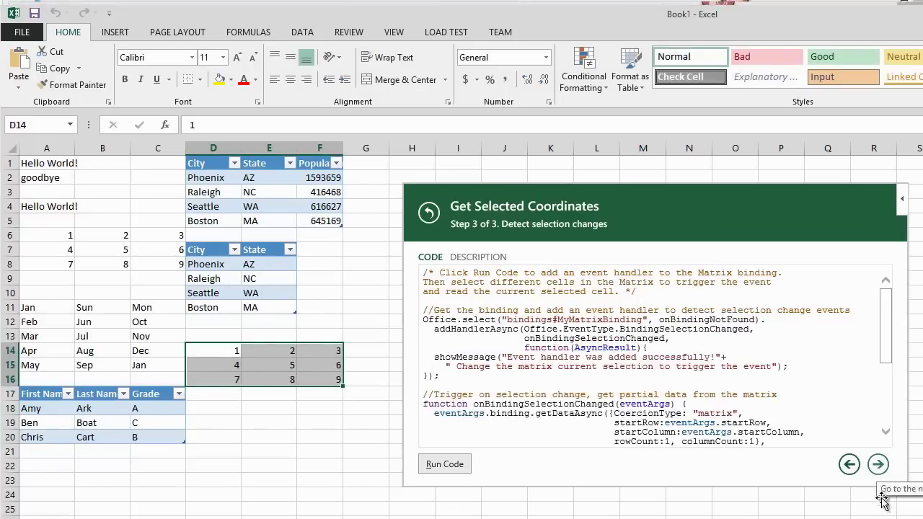
{"action": "left_click", "coordinate": [442, 463]}
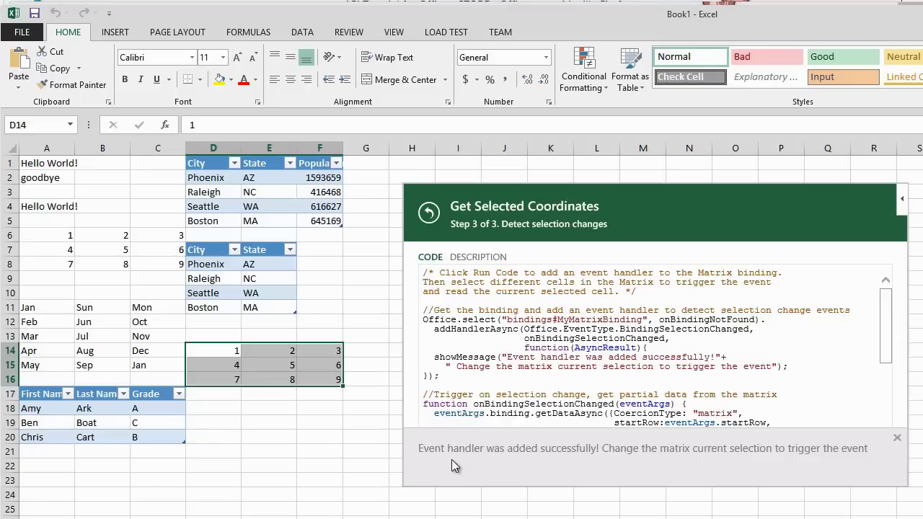
Select cells E16, D15:E16, F15 and E14 in the matrix to test the selection-change handler
{"action": "left_click", "coordinate": [247, 362]}
{"action": "left_click", "coordinate": [245, 379]}
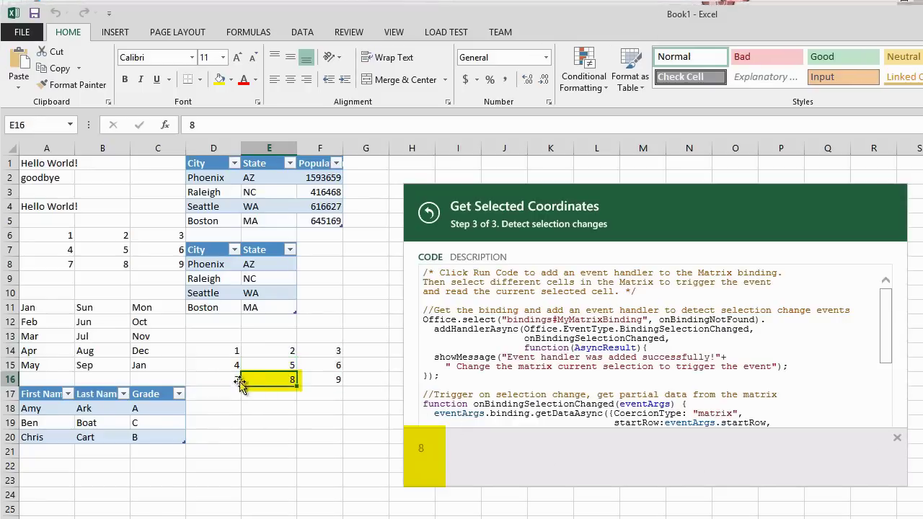
{"action": "left_click_drag", "start_coordinate": [235, 366], "coordinate": [255, 381]}
{"action": "left_click", "coordinate": [324, 366]}
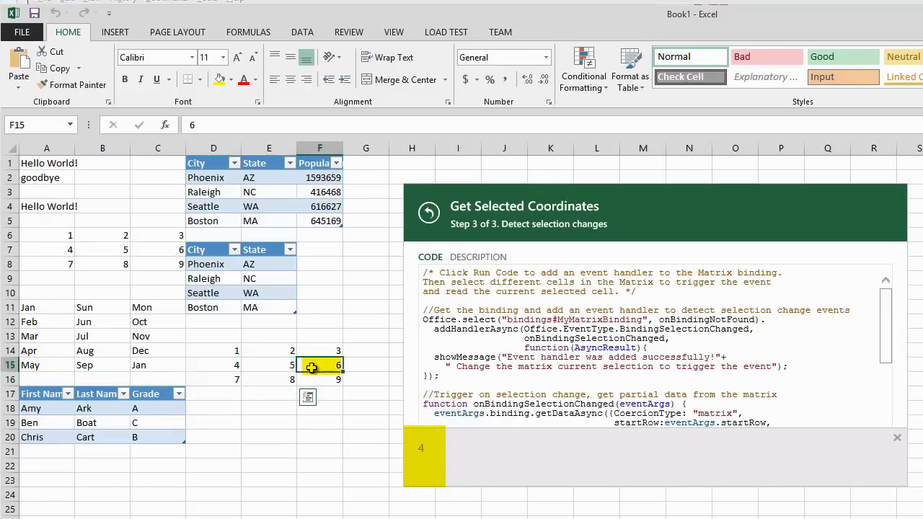
{"action": "left_click", "coordinate": [292, 352]}
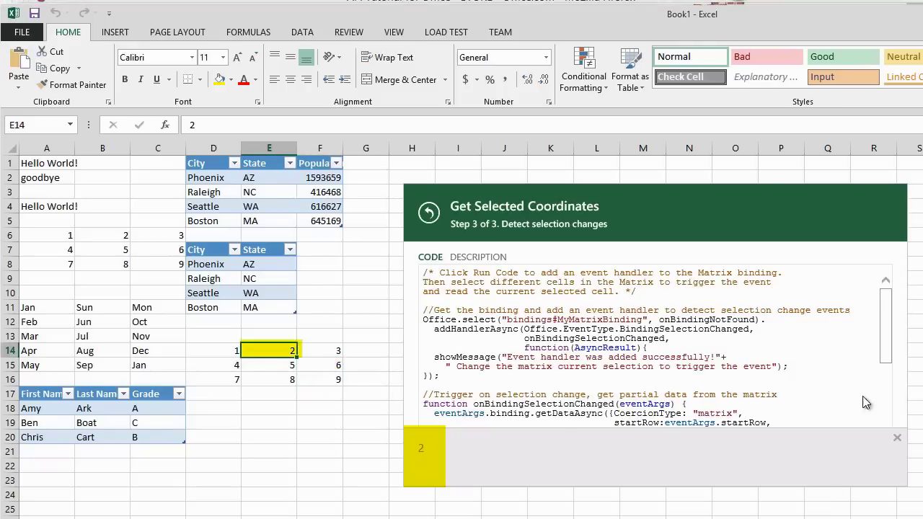
{"action": "scroll", "coordinate": [885, 360], "scroll_direction": "down", "scroll_amount": 2}
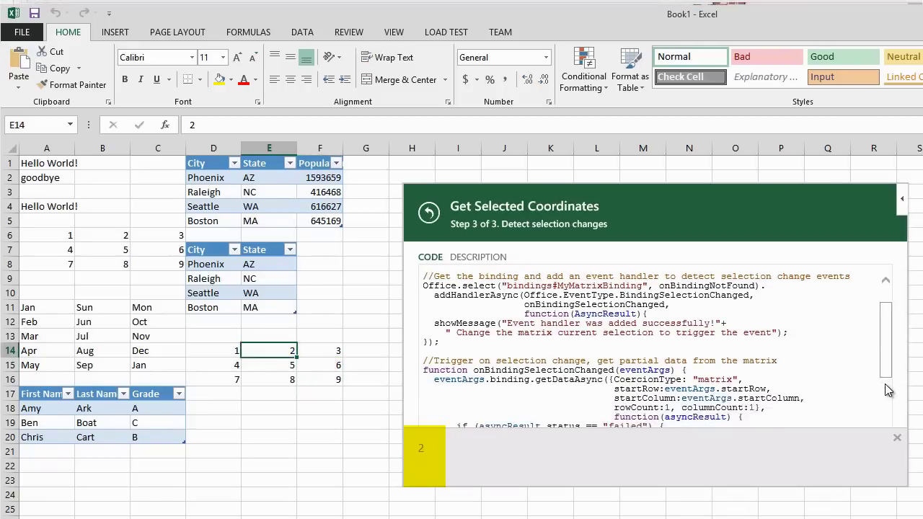
{"action": "scroll", "coordinate": [887, 393], "scroll_direction": "down", "scroll_amount": 3}
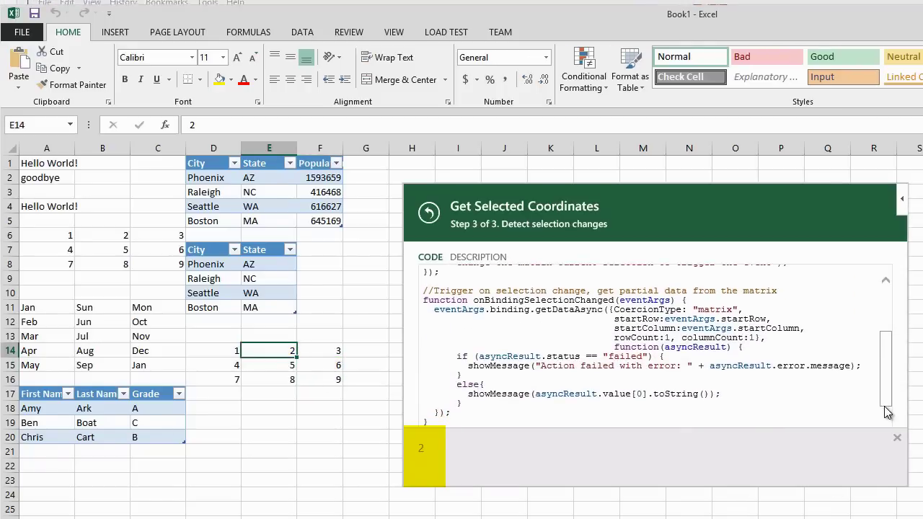
{"action": "scroll", "coordinate": [886, 412], "scroll_direction": "down", "scroll_amount": 1}
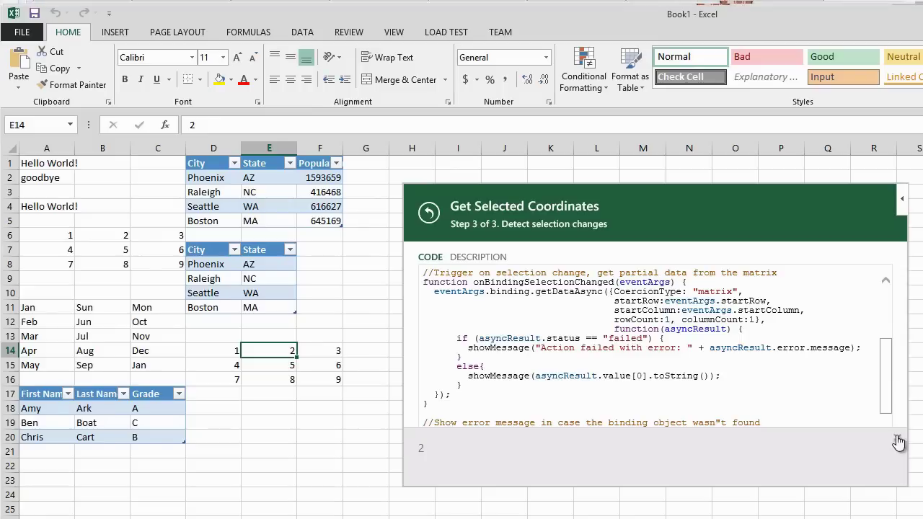
{"action": "left_click", "coordinate": [895, 438]}
Store mySetting, read its value back twice, and save settings with status succeeded
{"action": "left_click", "coordinate": [564, 403]}
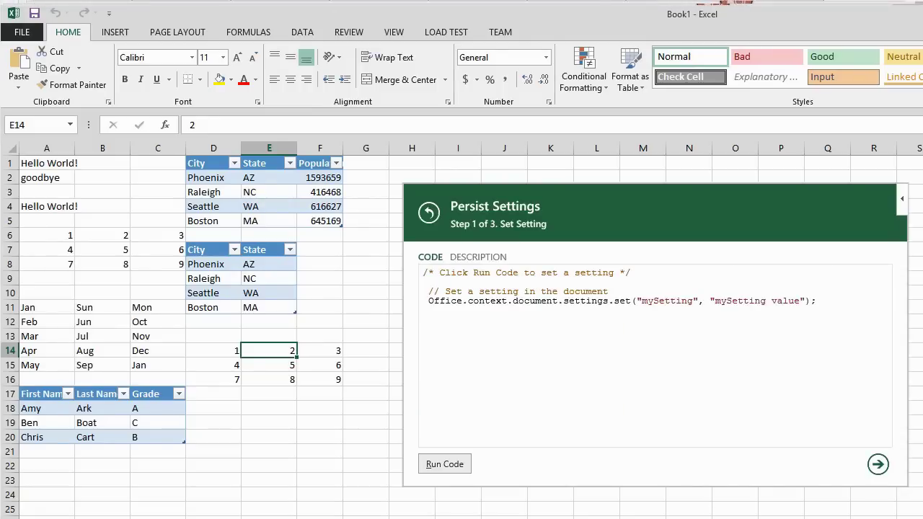
{"action": "left_click", "coordinate": [423, 469]}
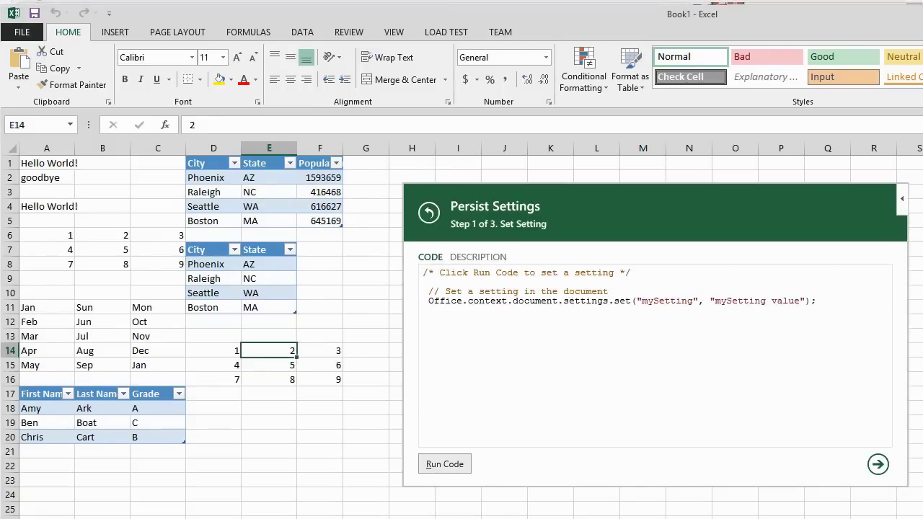
{"action": "left_click", "coordinate": [876, 464]}
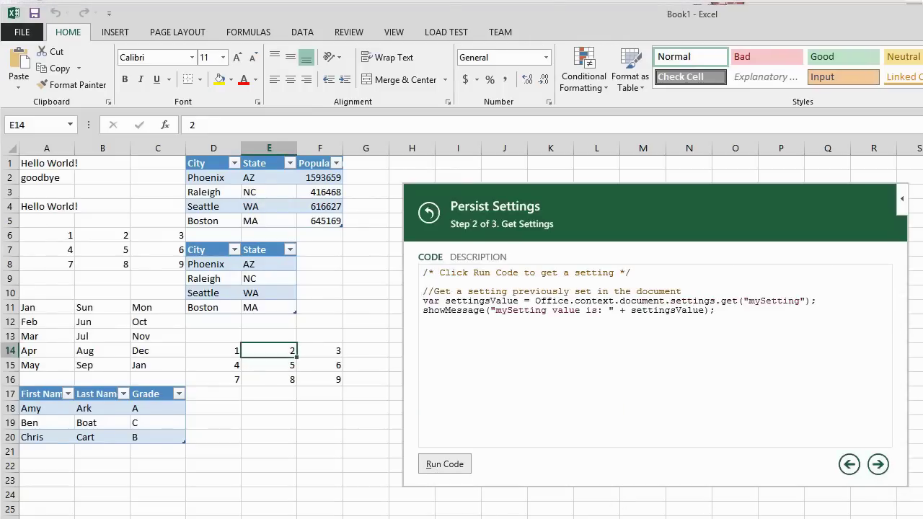
{"action": "left_click", "coordinate": [437, 465]}
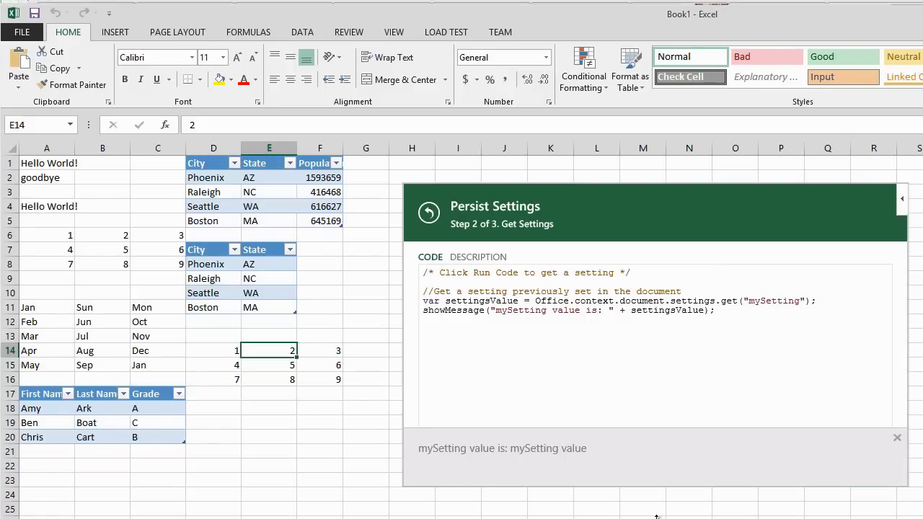
{"action": "left_click", "coordinate": [897, 438]}
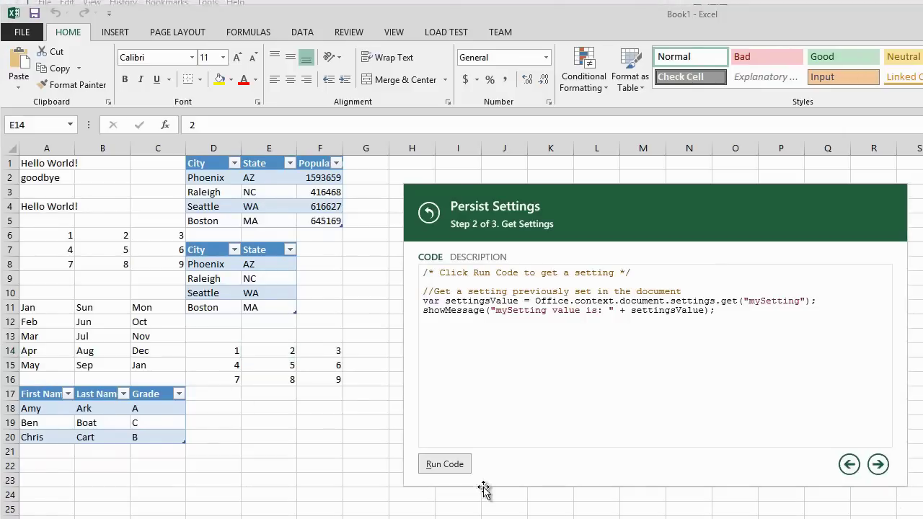
{"action": "left_click", "coordinate": [449, 470]}
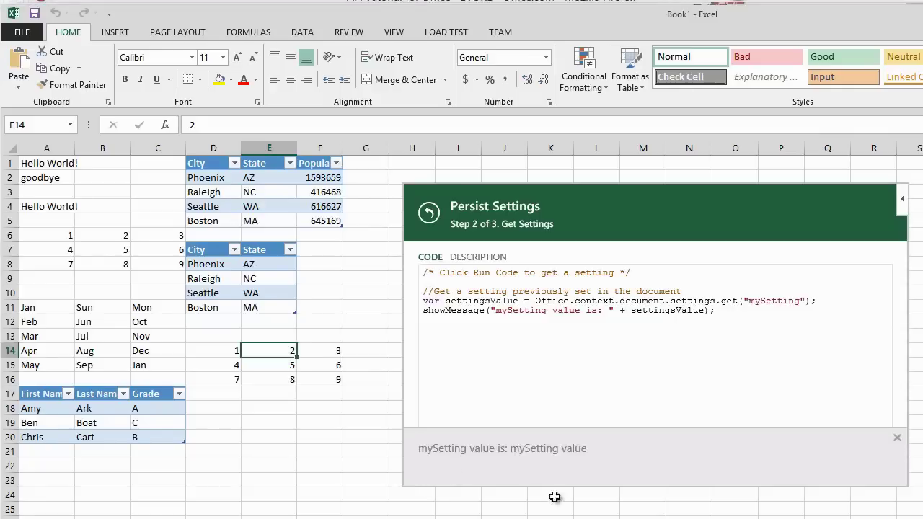
{"action": "left_click", "coordinate": [897, 438]}
{"action": "left_click", "coordinate": [877, 463]}
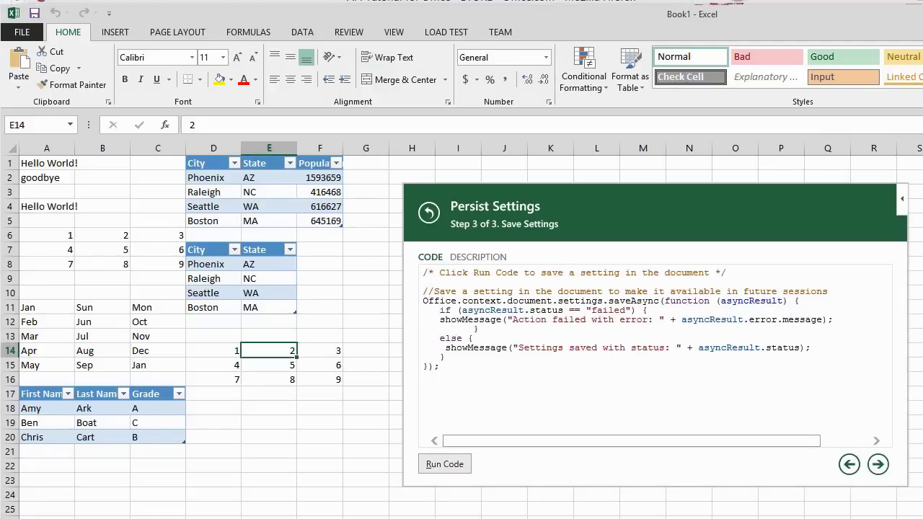
{"action": "left_click", "coordinate": [437, 468]}
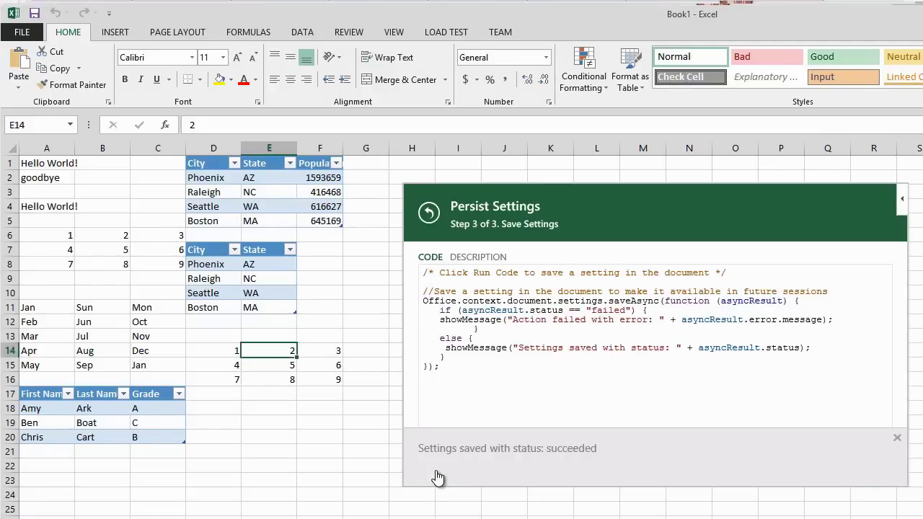